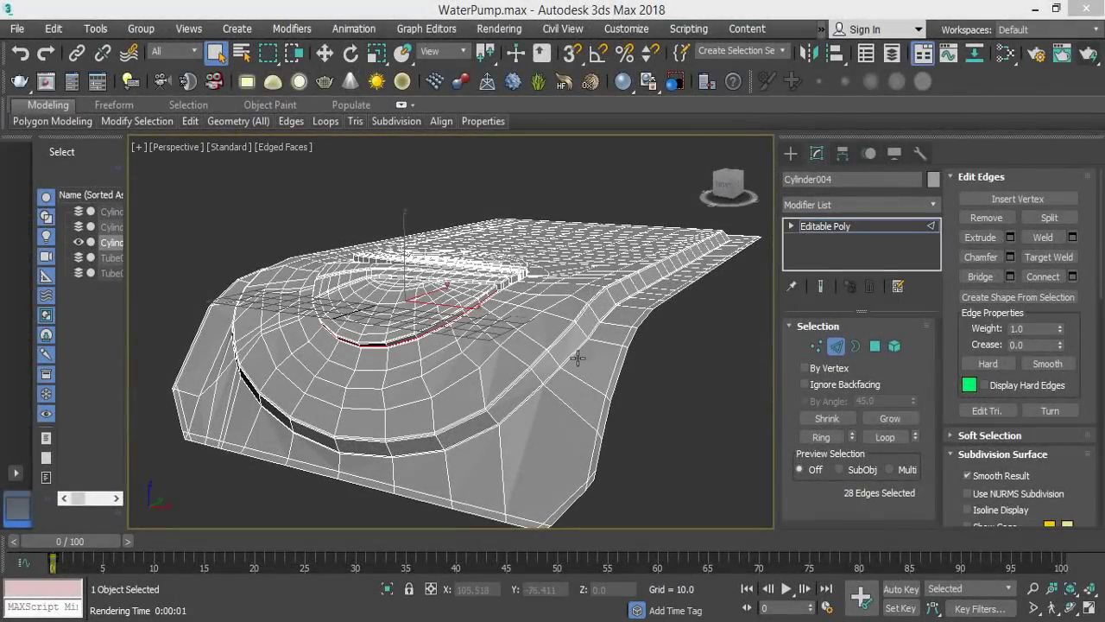
- Select the vertical run of outer border edges on the right side of the curved front section
middle_click_drag(580, 348, 539, 329)
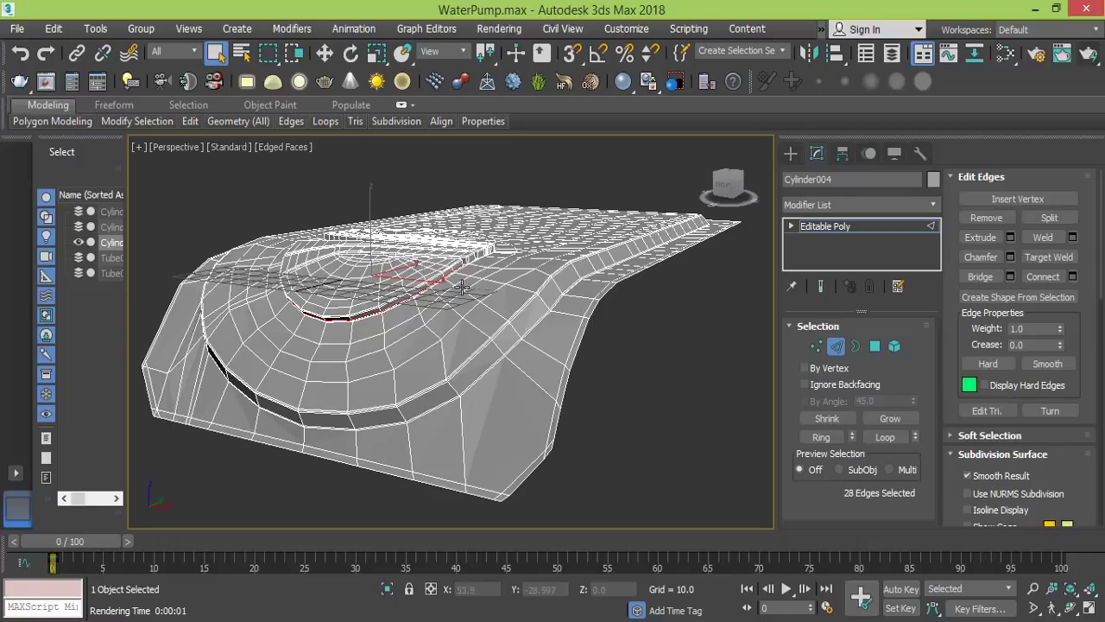
key("f")
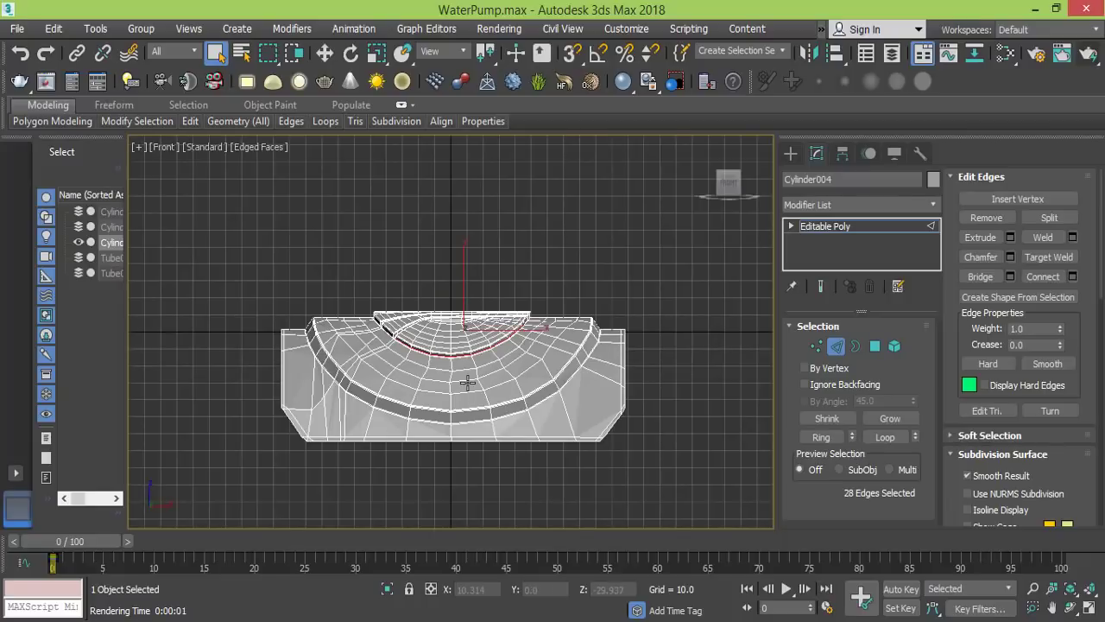
middle_click_drag(467, 380, 489, 358)
scroll(489, 357, "up", 2)
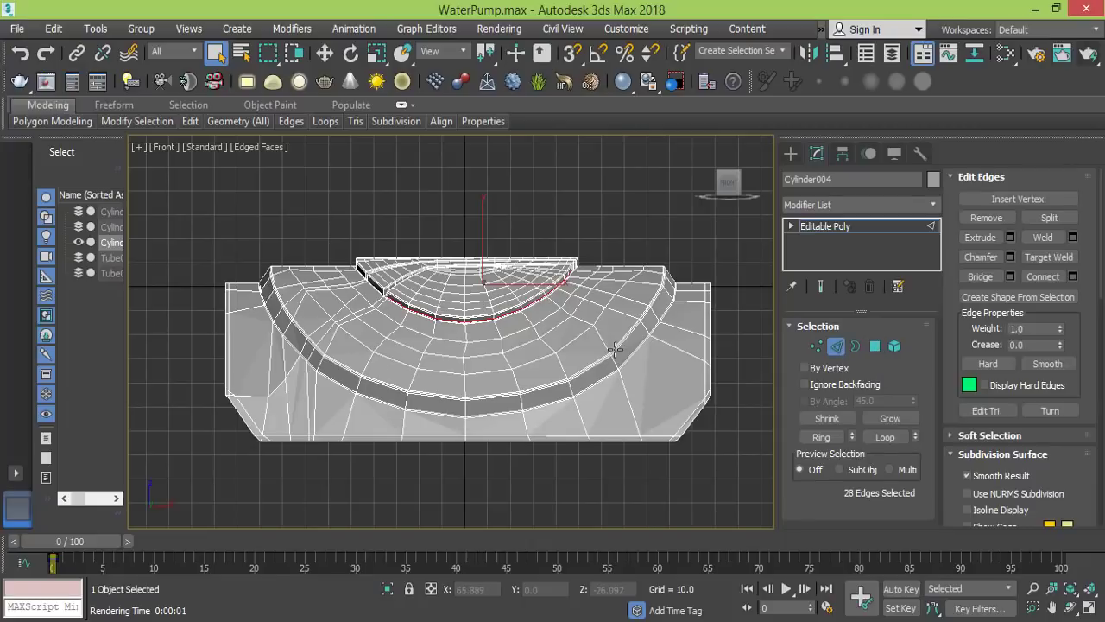
middle_click_drag(616, 347, 592, 359)
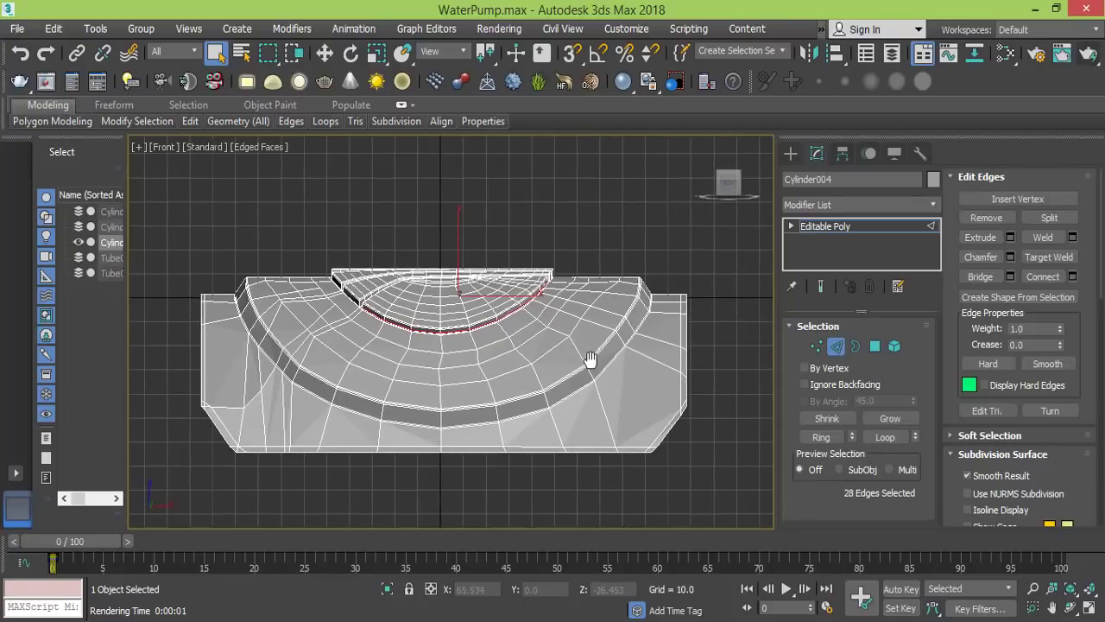
left_click(688, 298)
left_click(687, 309)
scroll(696, 322, "up", 4)
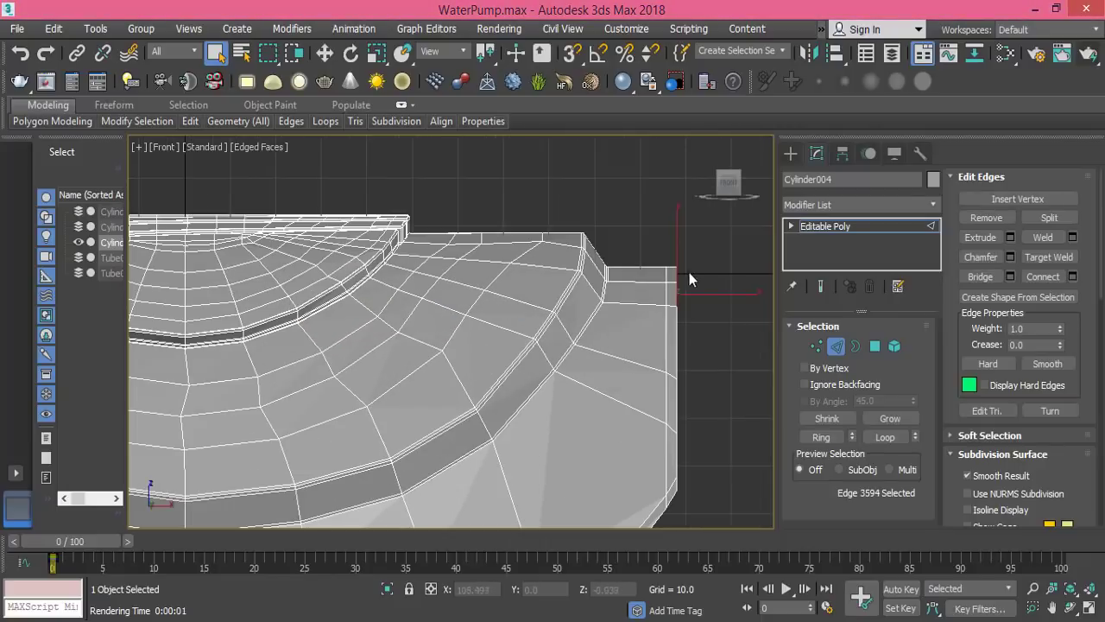
scroll(689, 275, "up", 2)
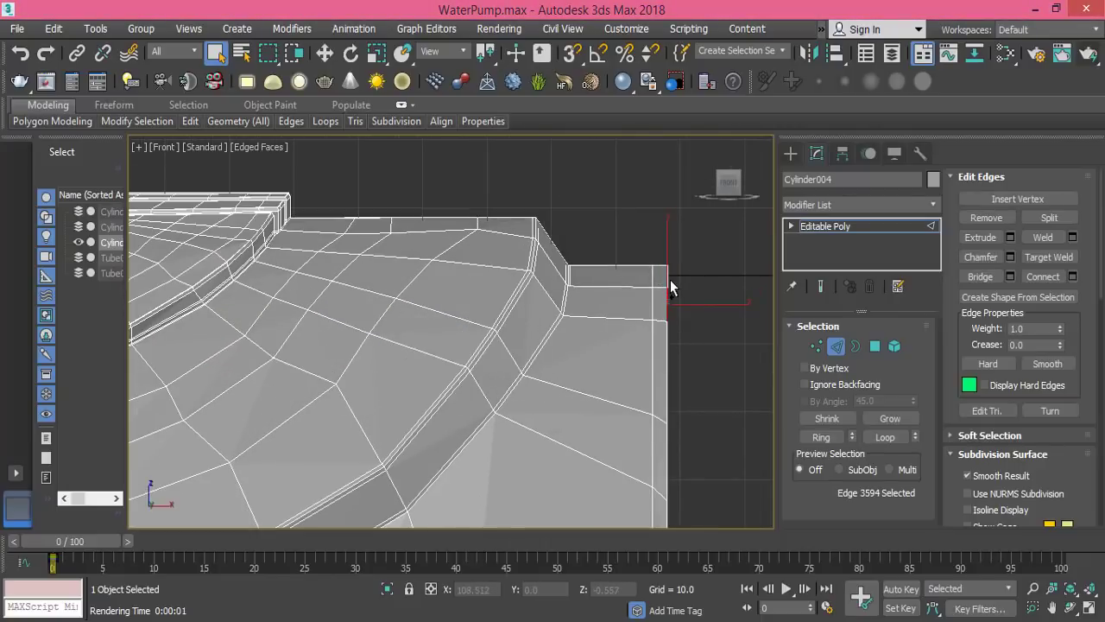
left_click(669, 339, "ctrl")
left_click(670, 402, "ctrl")
middle_click_drag(669, 403, 669, 319)
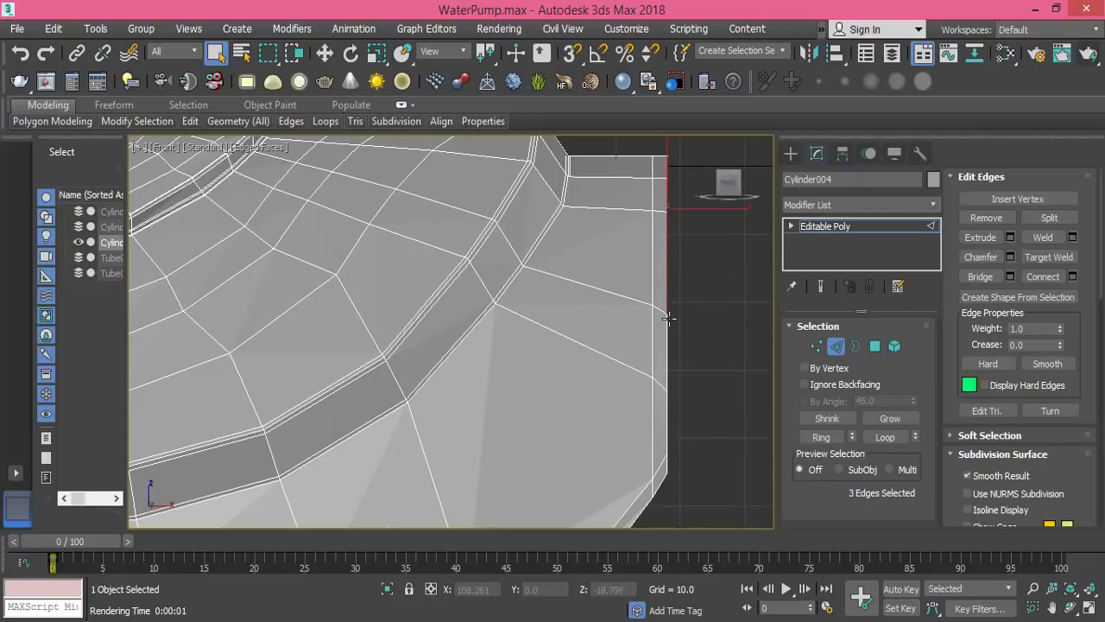
left_click(667, 335, "ctrl")
left_click(668, 426, "ctrl")
left_click(668, 462, "ctrl")
scroll(498, 394, "down", 2)
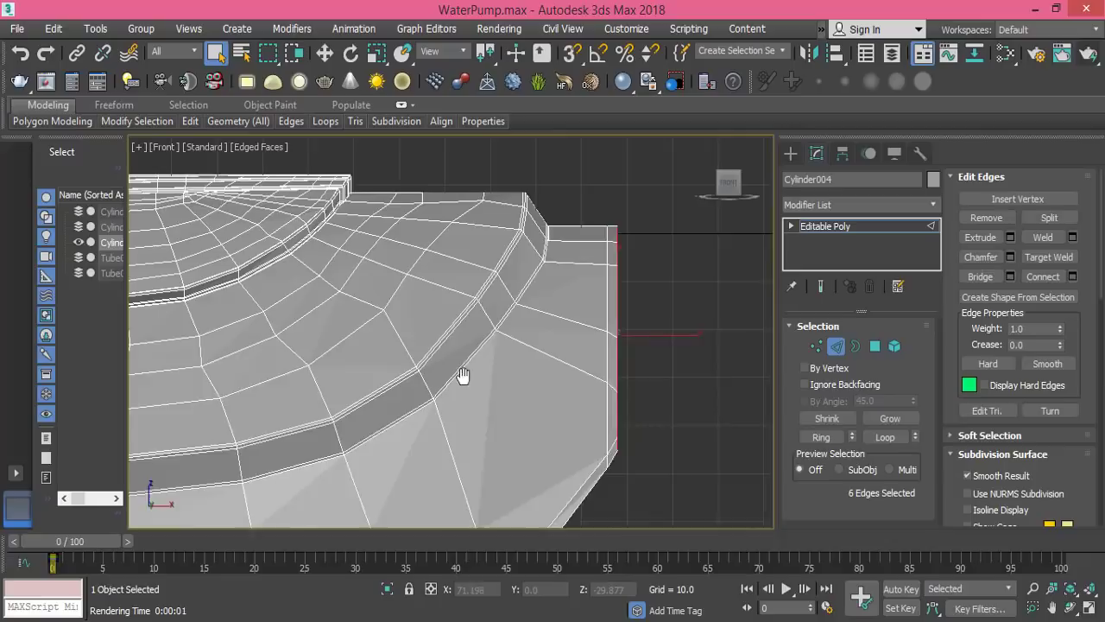
- Add the matching outer border edges on the left side of the curved front section to the selection
middle_click_drag(463, 375, 667, 366)
scroll(359, 300, "down", 2)
middle_click_drag(330, 322, 521, 363)
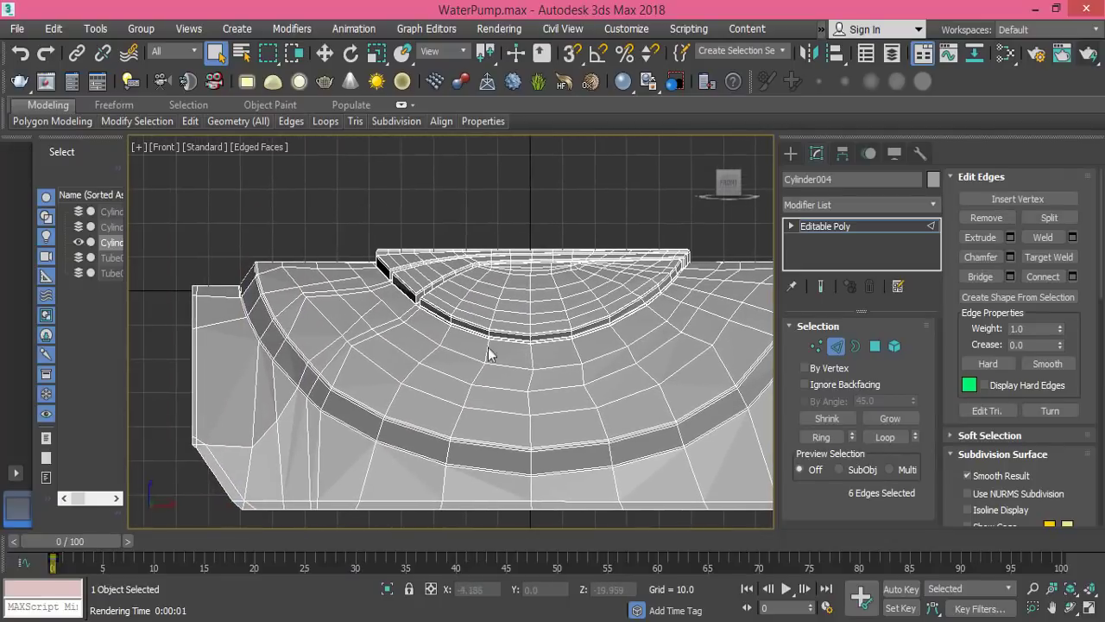
scroll(179, 304, "up", 3)
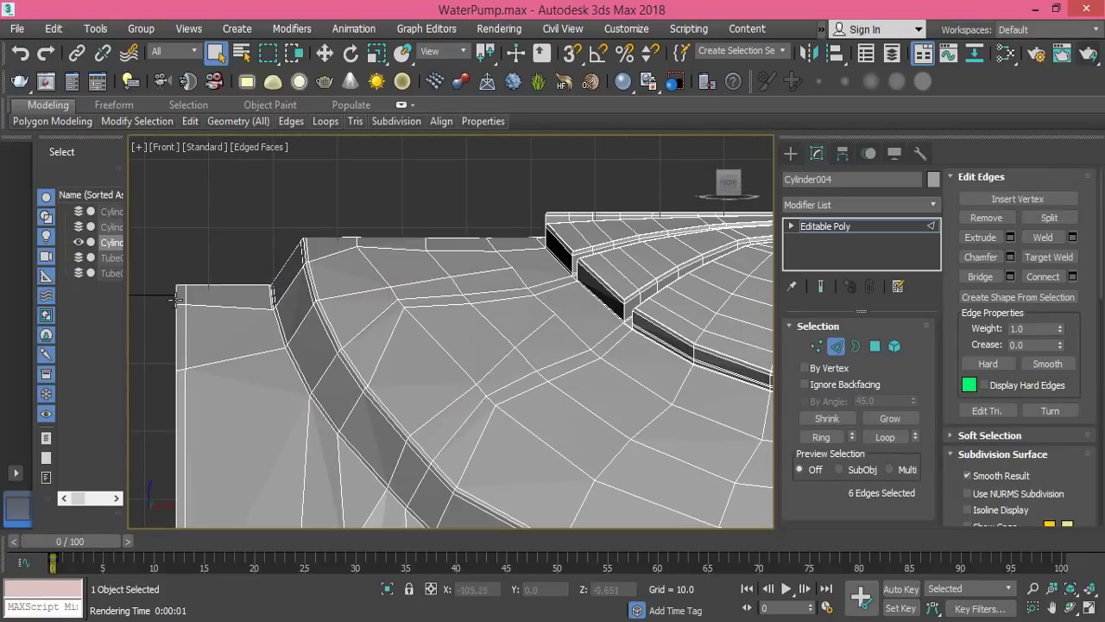
left_click(176, 298, "ctrl")
left_click(176, 327, "ctrl")
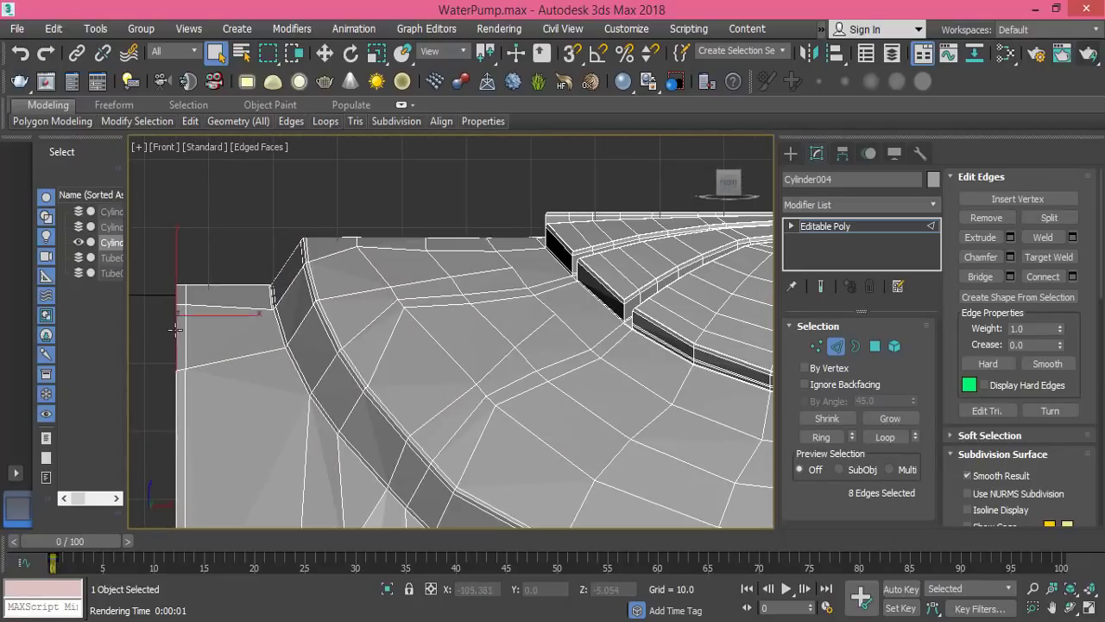
left_click(176, 420, "ctrl")
scroll(191, 425, "down", 2)
middle_click_drag(191, 425, 215, 289)
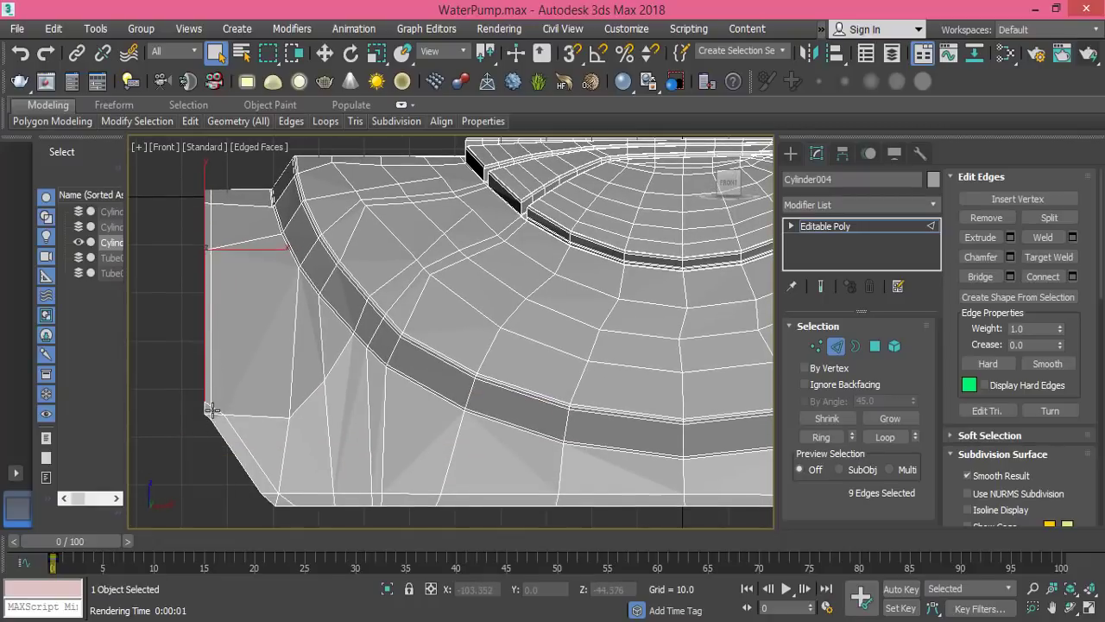
left_click(205, 409, "ctrl")
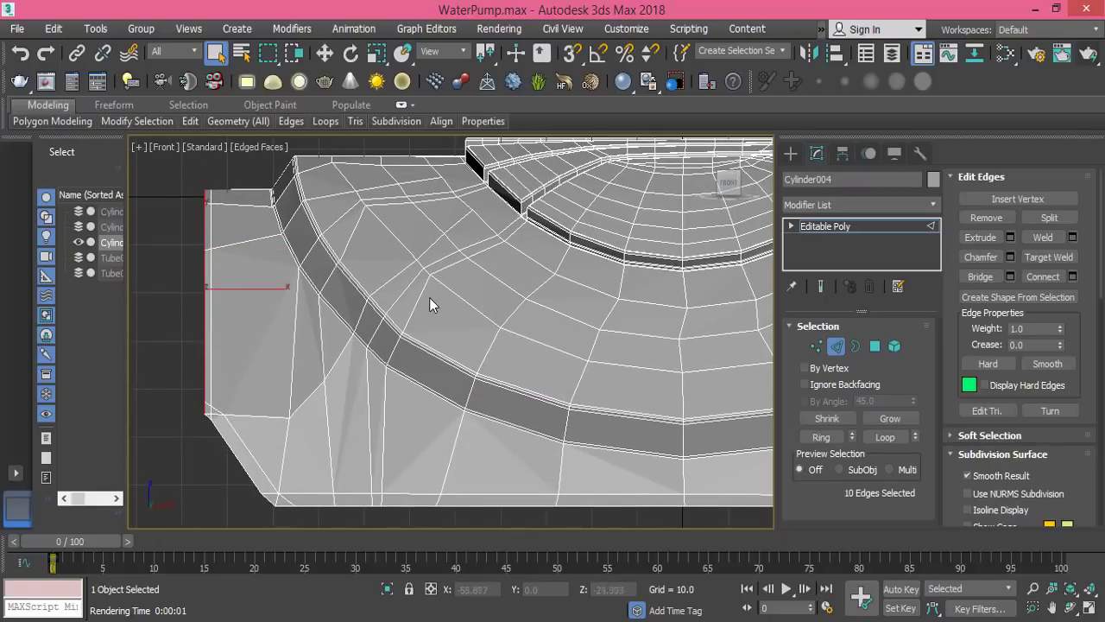
scroll(429, 304, "down", 2)
middle_click_drag(388, 307, 286, 360, "alt")
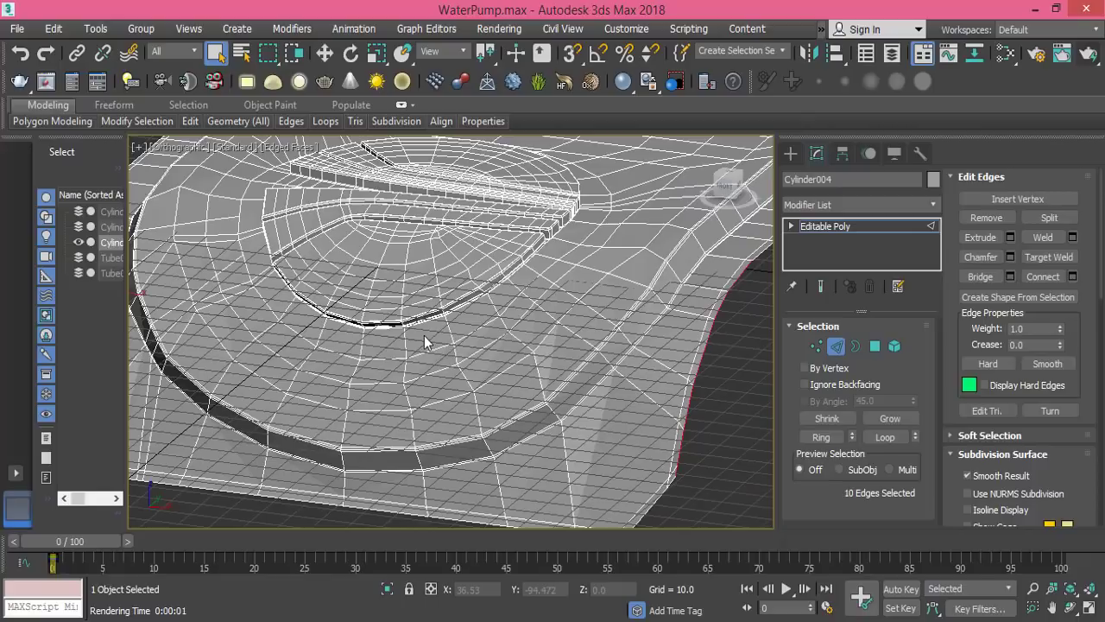
- Convert to the vertices of the selected side edges and scale them outward along X to widen the curved front
key("f")
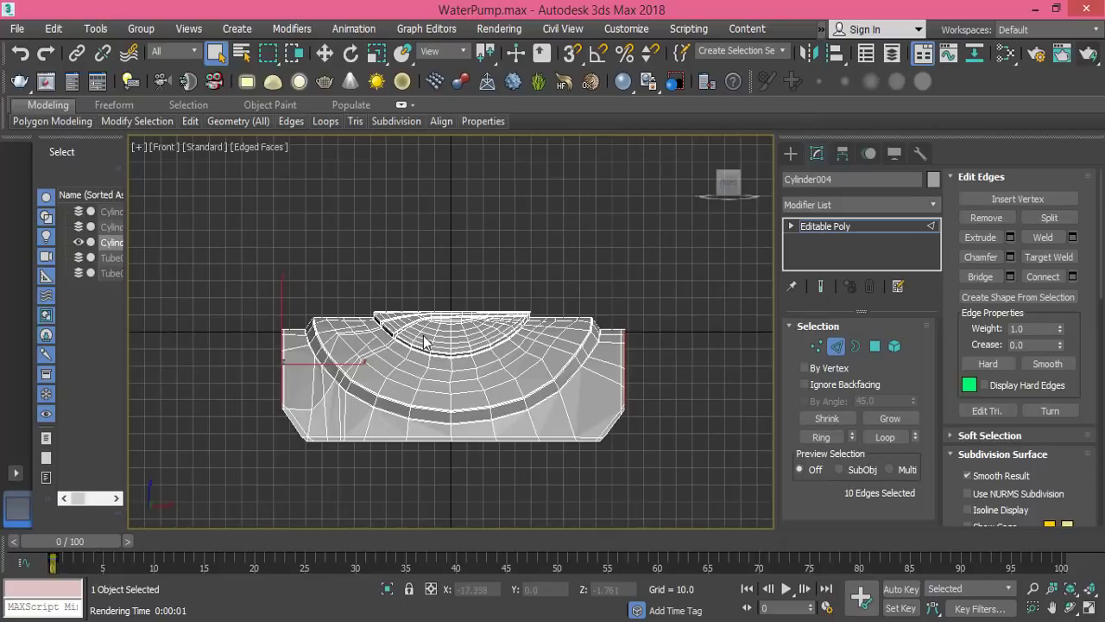
left_click(379, 54)
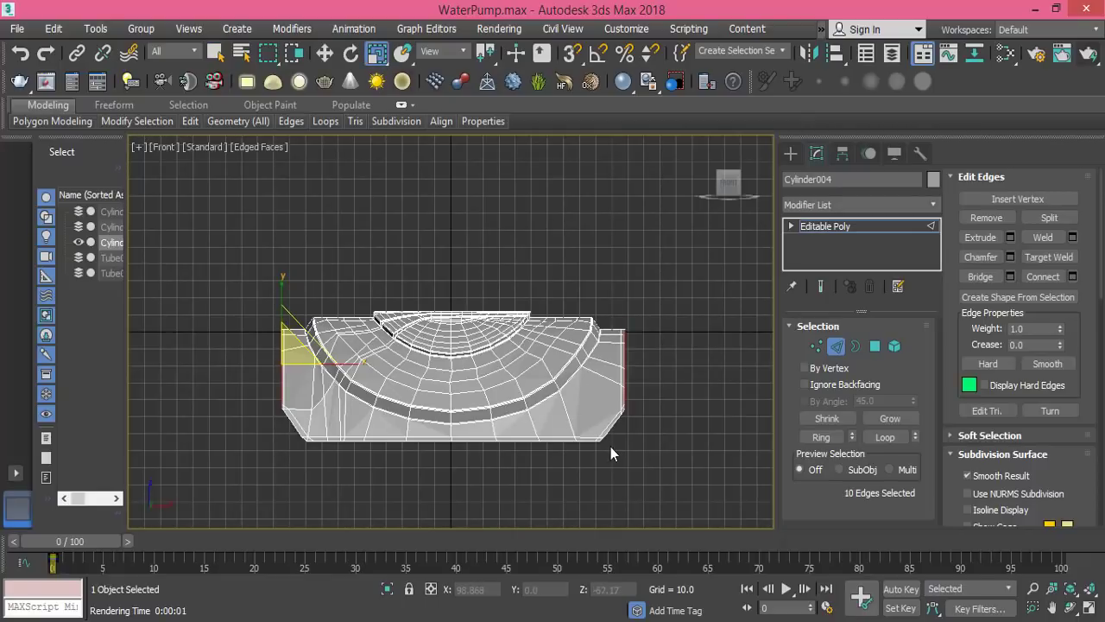
left_click_drag(353, 362, 389, 362)
left_click(816, 346)
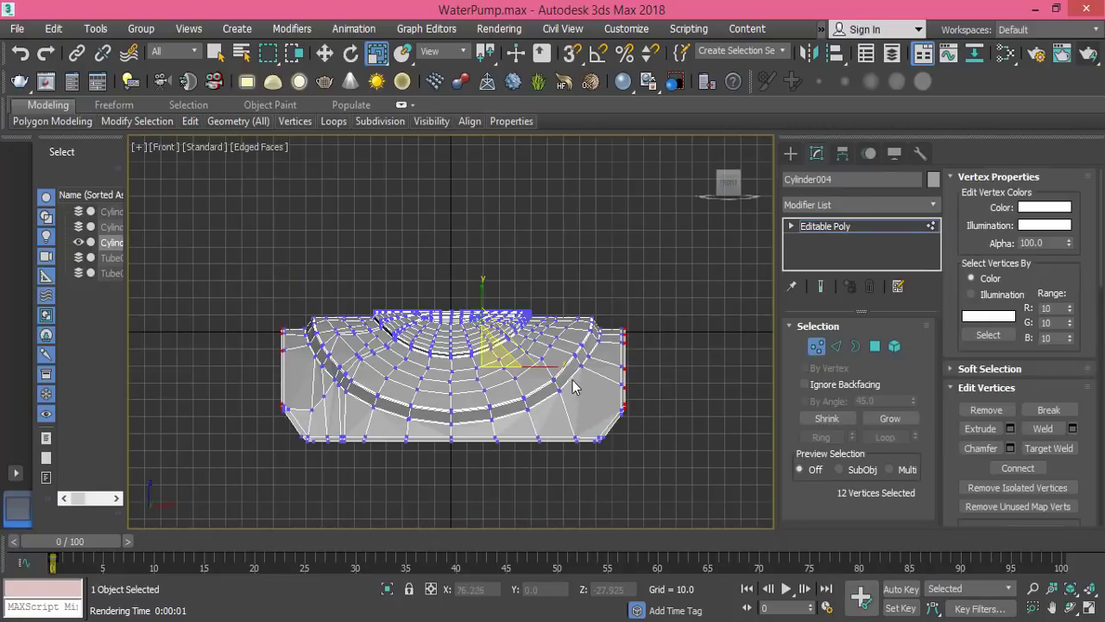
left_click_drag(560, 368, 564, 367)
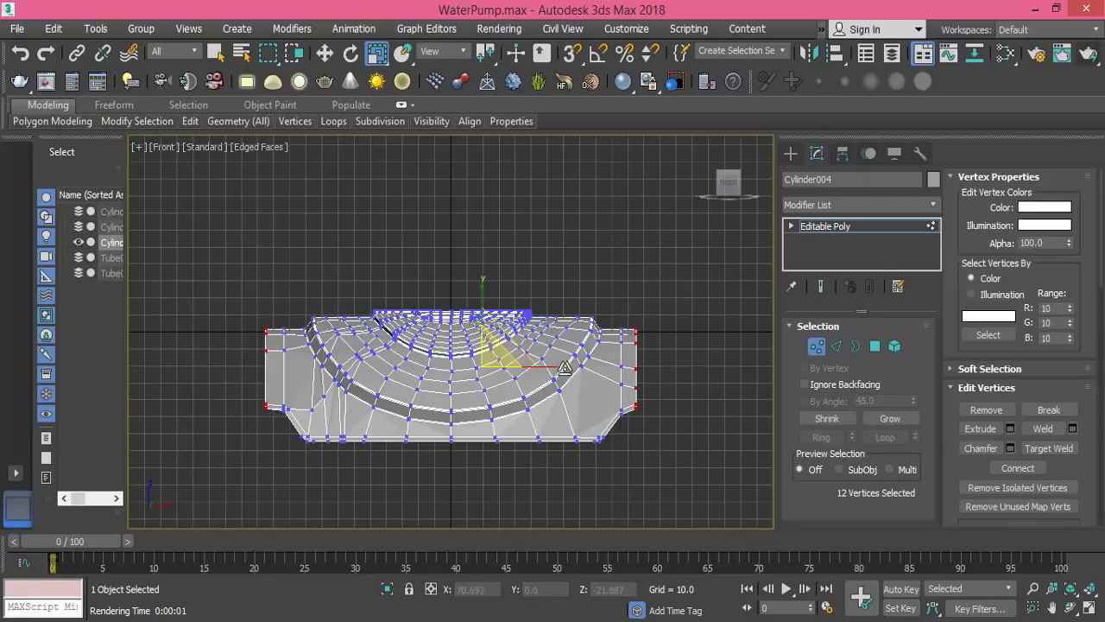
- Move the selected side edges horizontally beneath the curved front, toward the long flat section, in the left view
key("l")
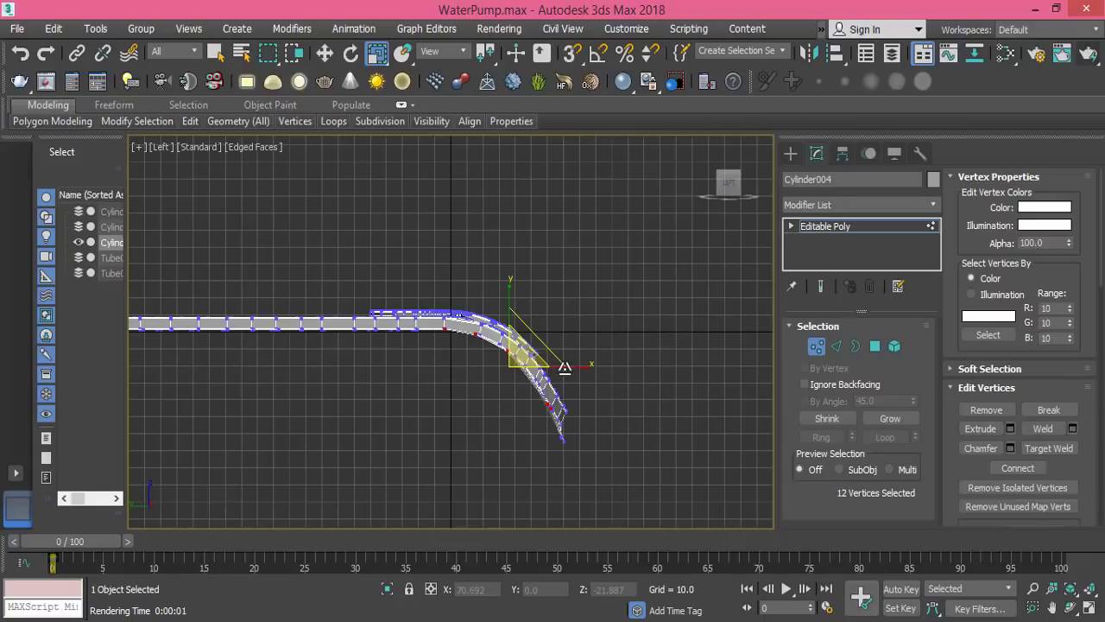
left_click(836, 348)
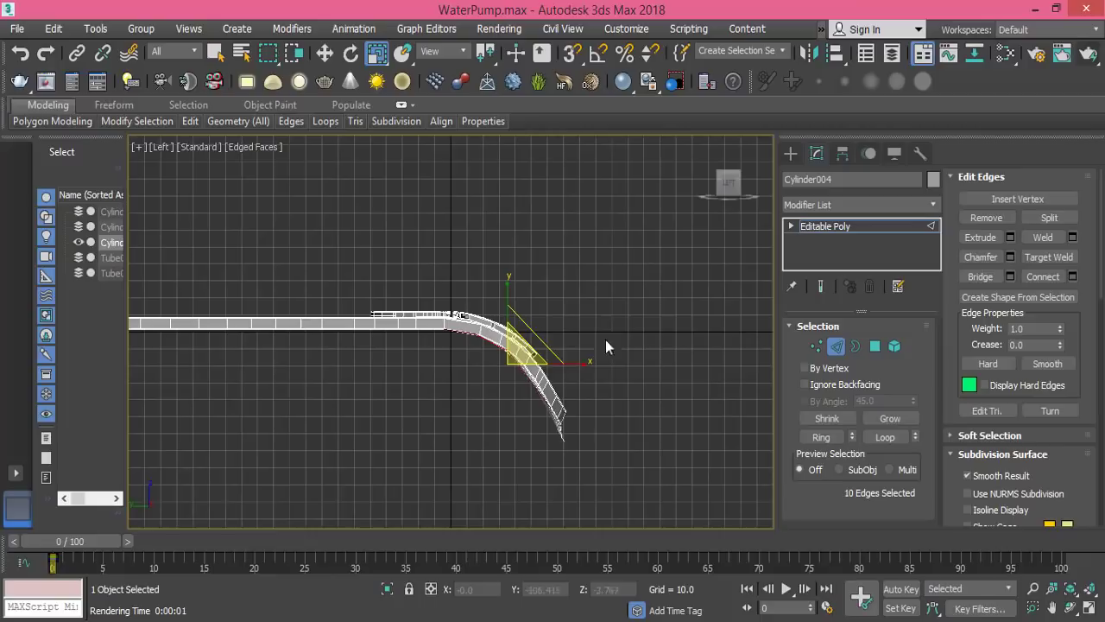
middle_click_drag(562, 359, 608, 331)
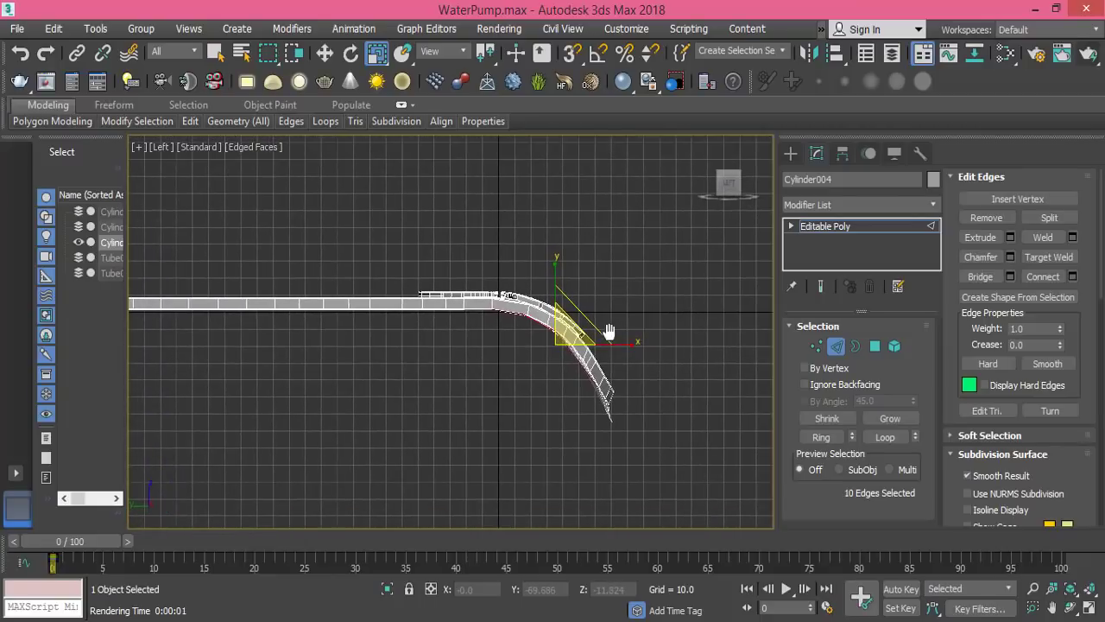
scroll(613, 378, "up", 2)
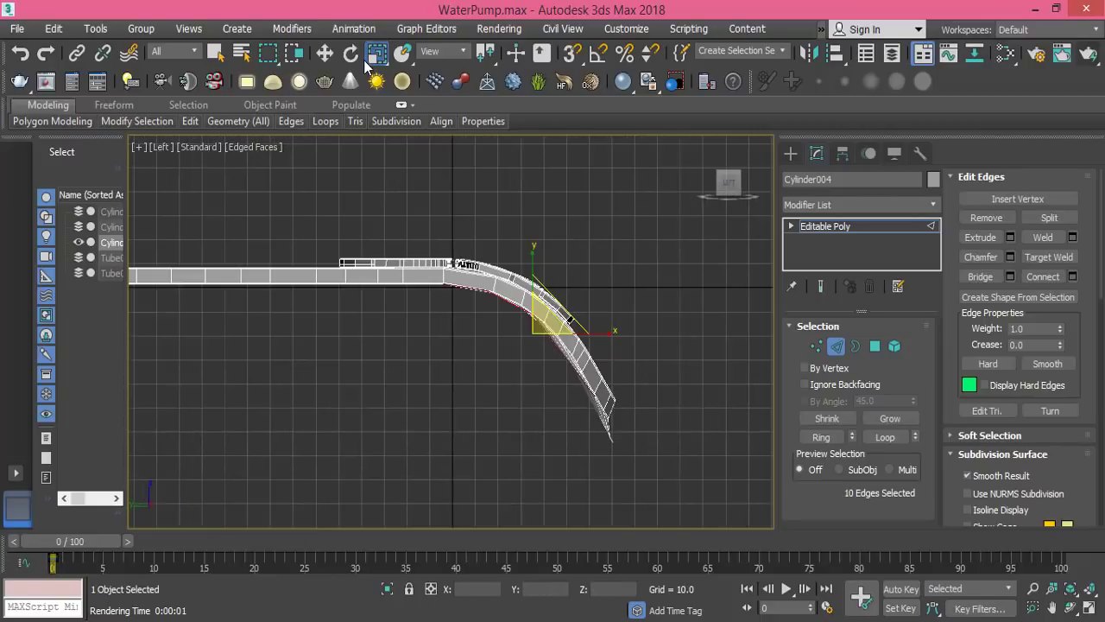
left_click(324, 52)
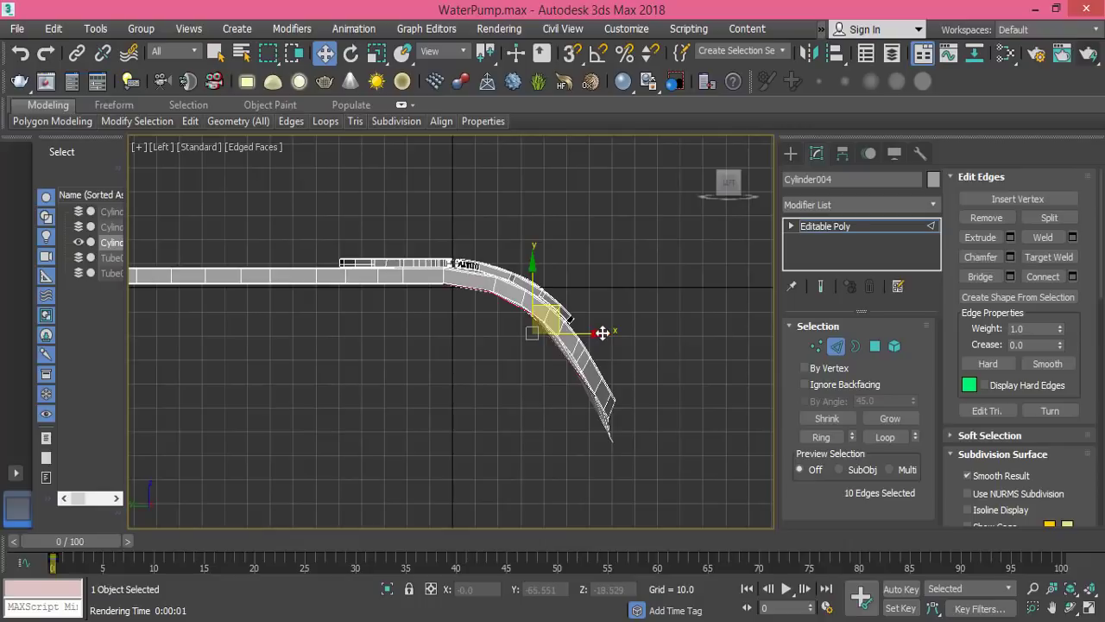
left_click(603, 333)
key("ctrl+z")
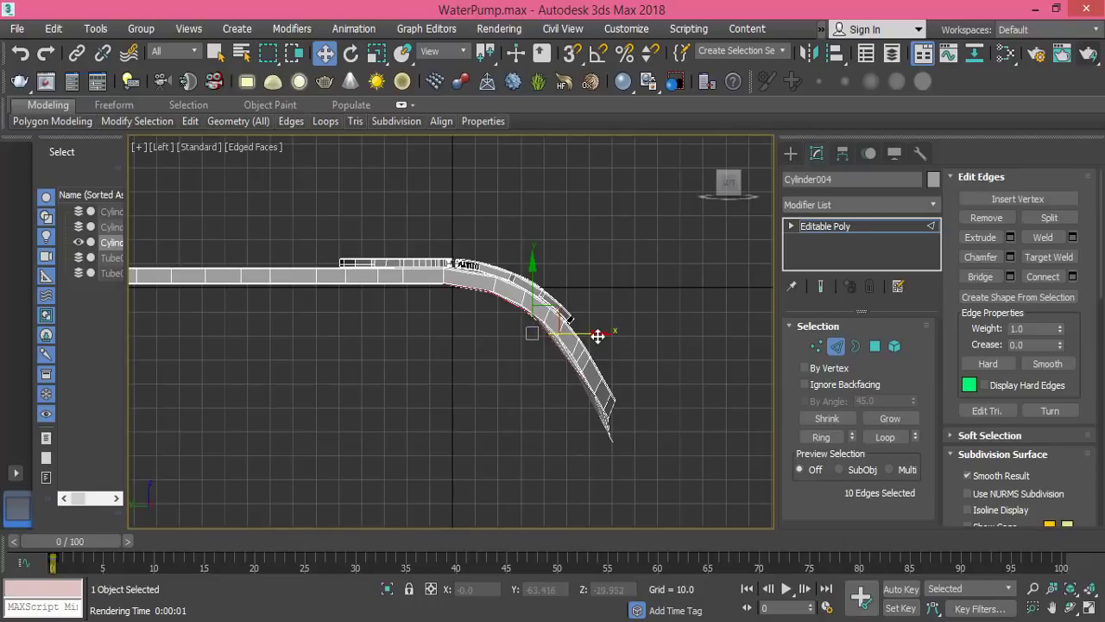
mouse_move(598, 335)
left_mouse_down()
mouse_move(570, 339)
mouse_move(582, 342)
left_mouse_up()
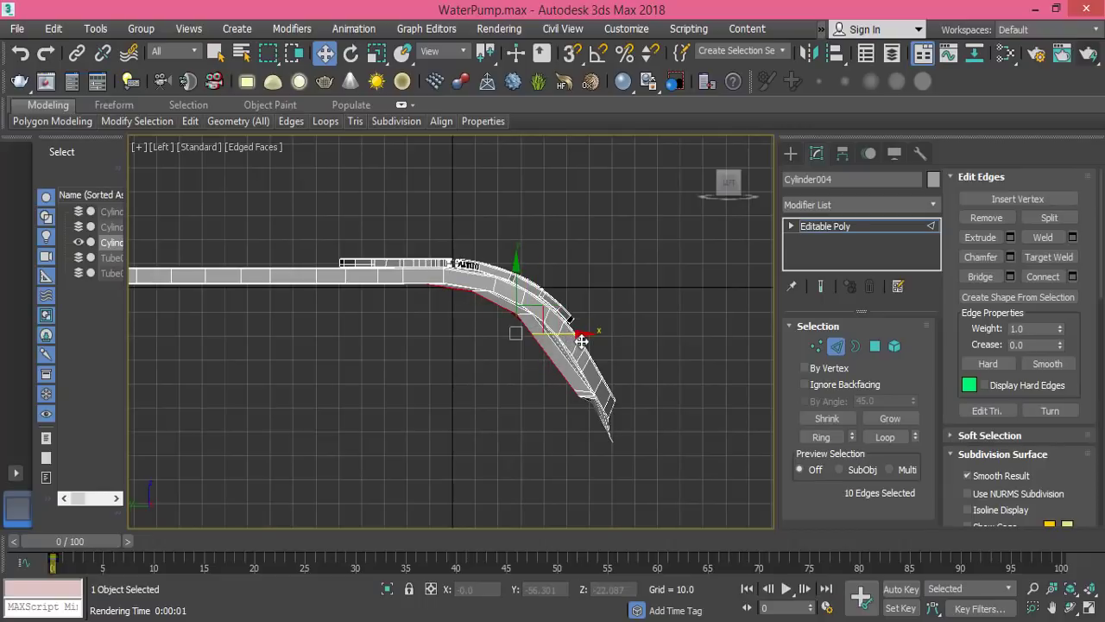
- Scale the pair of border vertices just behind the widened sides outward along X to soften the transition
key("t")
middle_click_drag(580, 286, 564, 339)
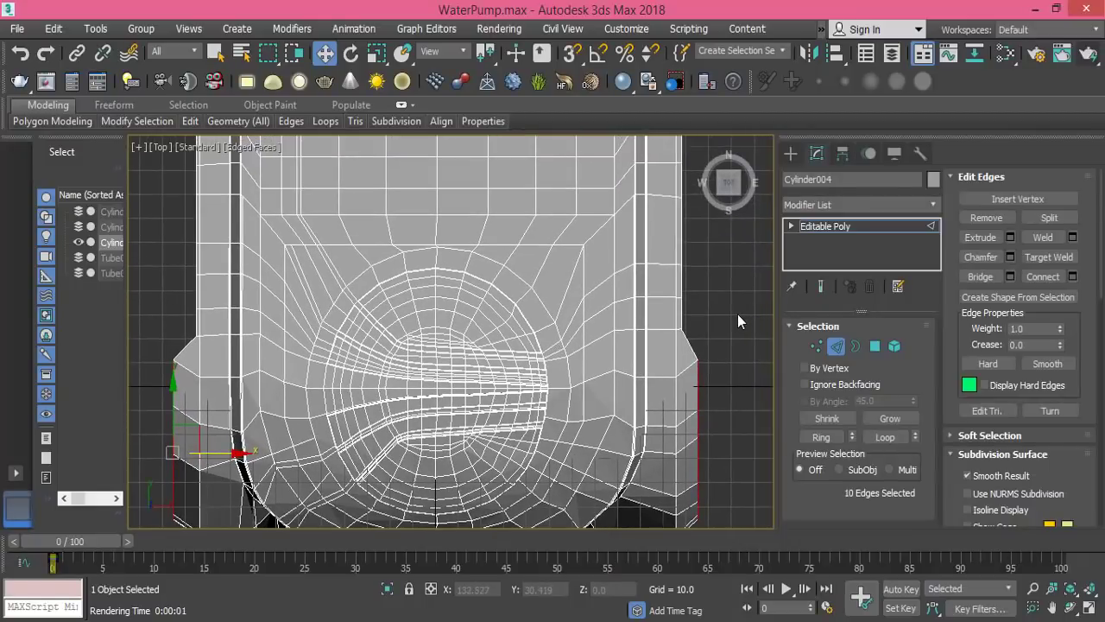
left_click(816, 346)
left_click(682, 327)
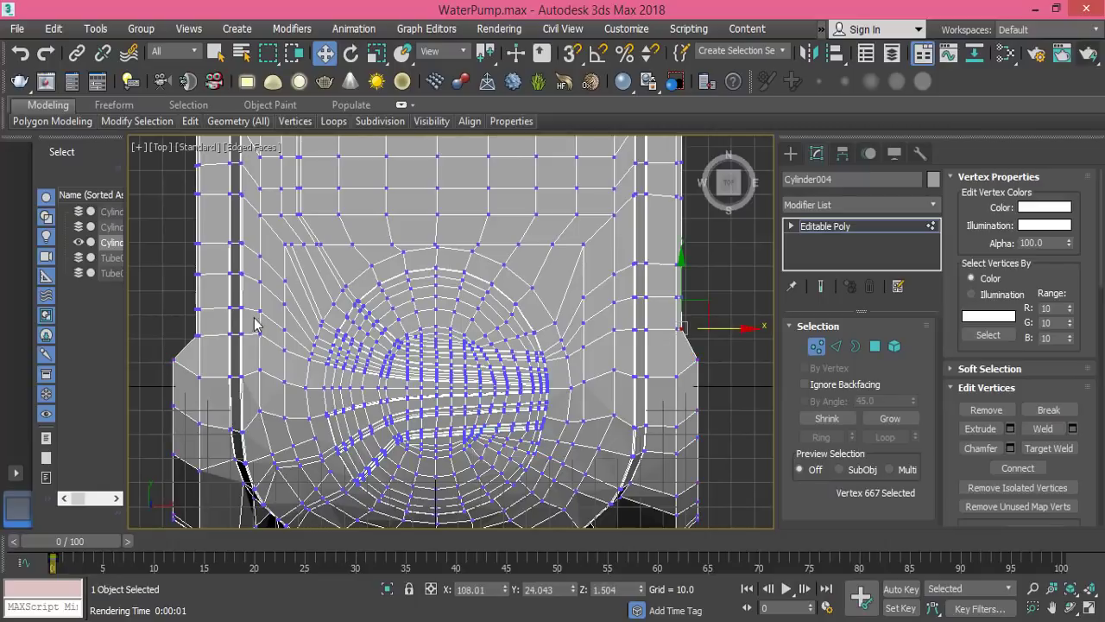
left_click(197, 334, "ctrl")
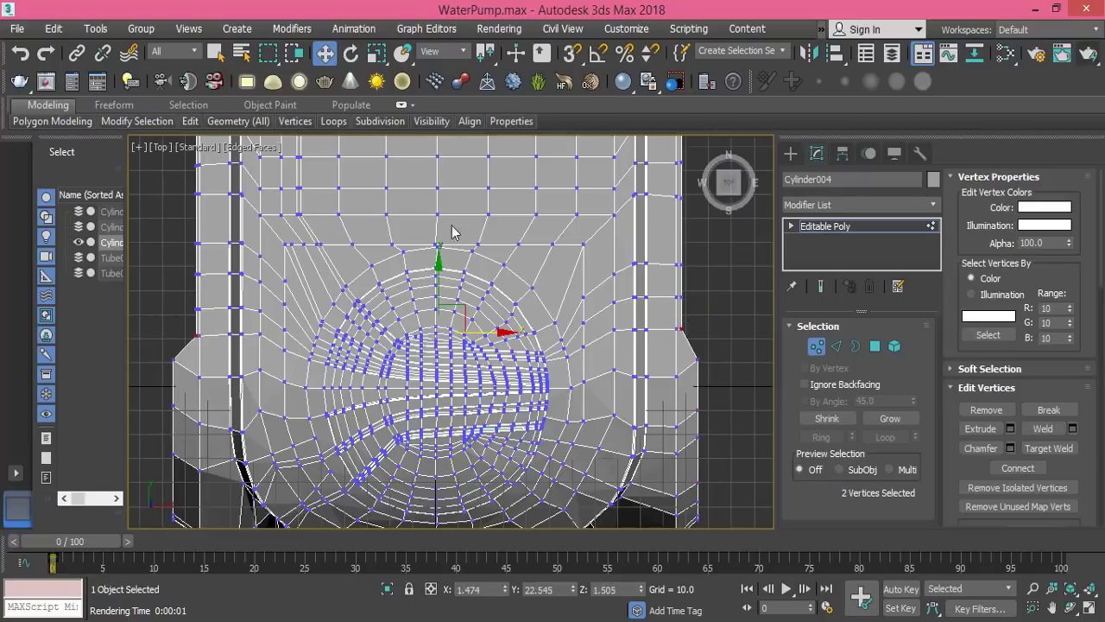
left_click(377, 53)
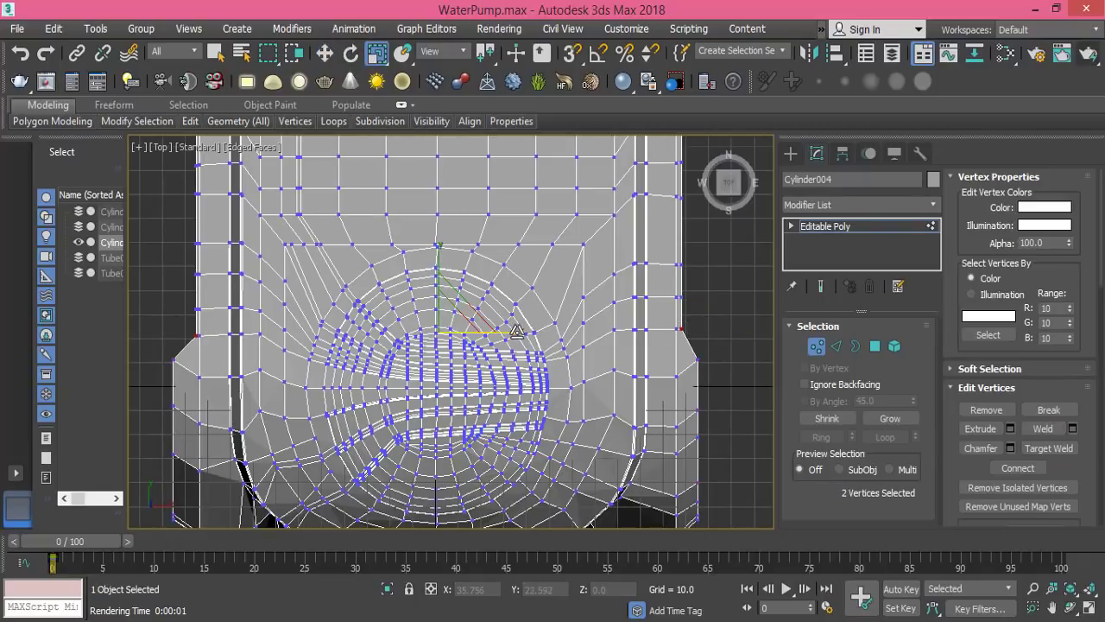
left_click_drag(516, 331, 519, 331)
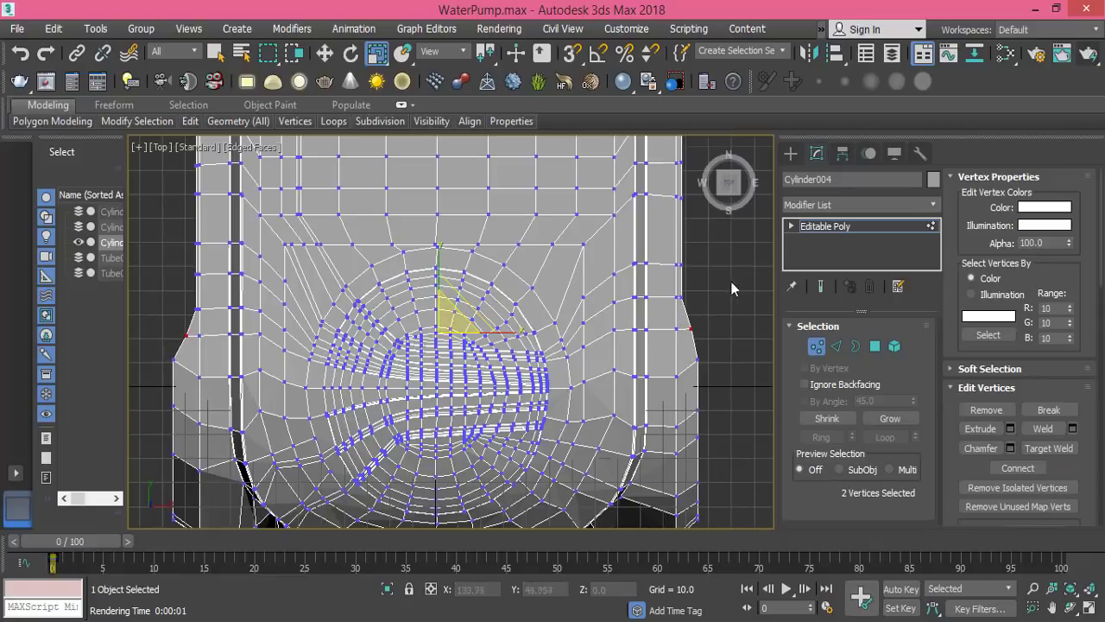
- Select the next pair of border vertices toward the flat section and scale it to 101% along X
left_click(680, 296)
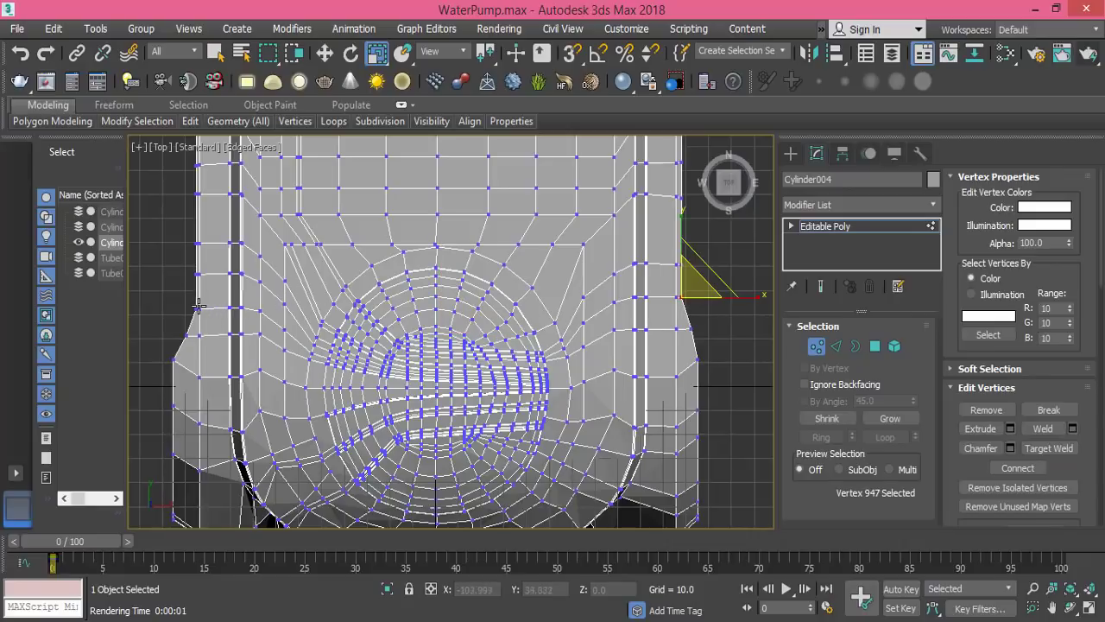
key("ctrl+z")
key("ctrl+y")
key("ctrl+z")
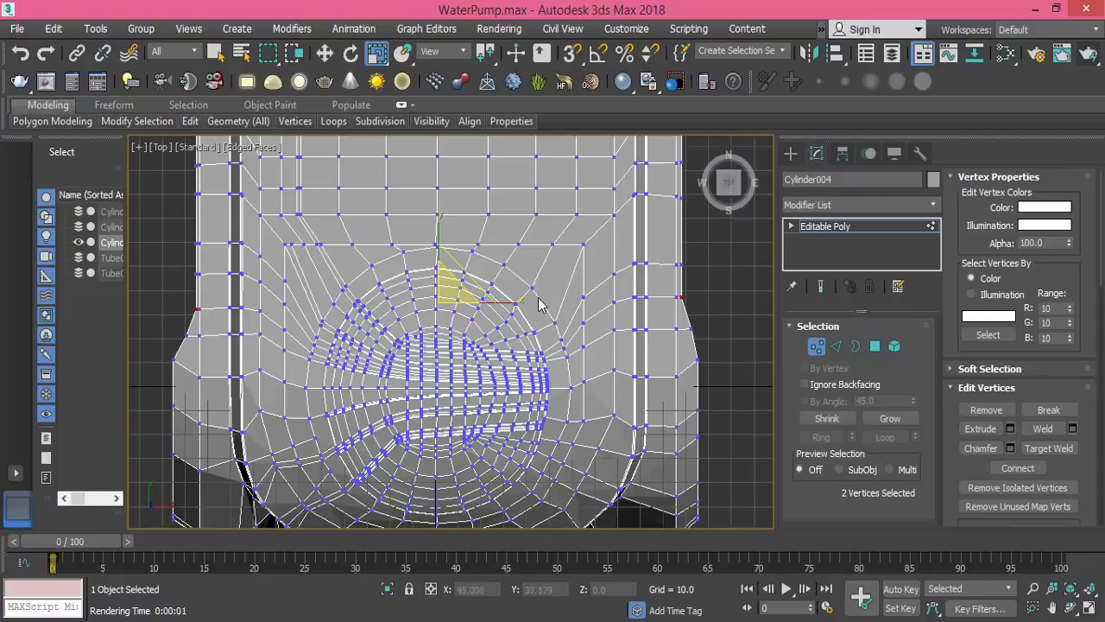
left_click_drag(517, 300, 517, 303)
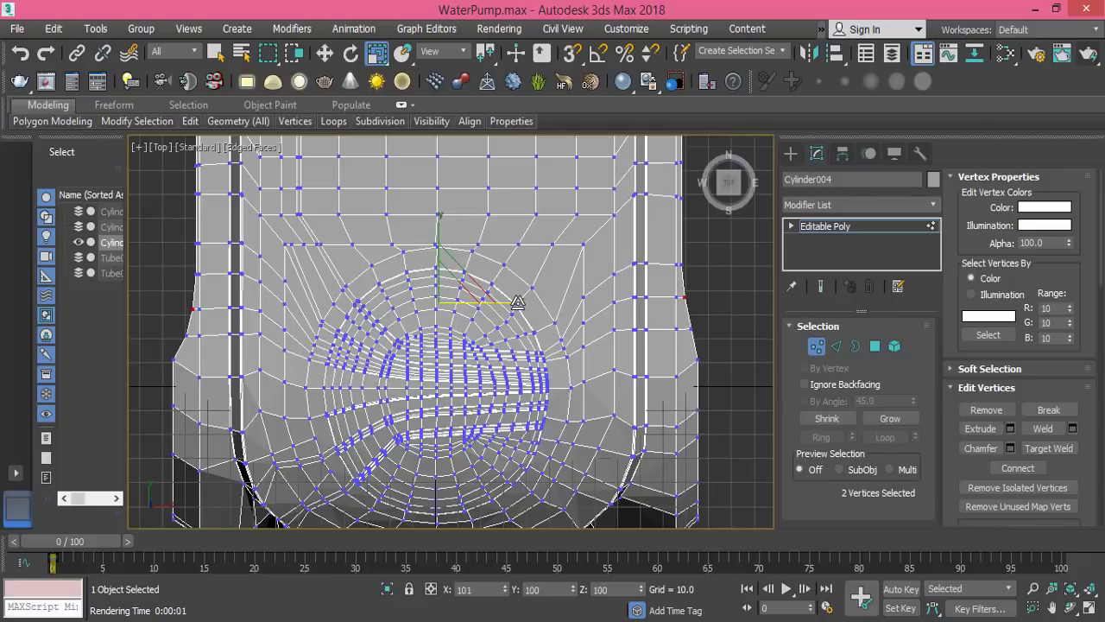
- Select the pair of border vertices where the sides bend toward the widened front and scale them slightly inward along X
scroll(568, 278, "down", 1)
scroll(562, 298, "down", 1)
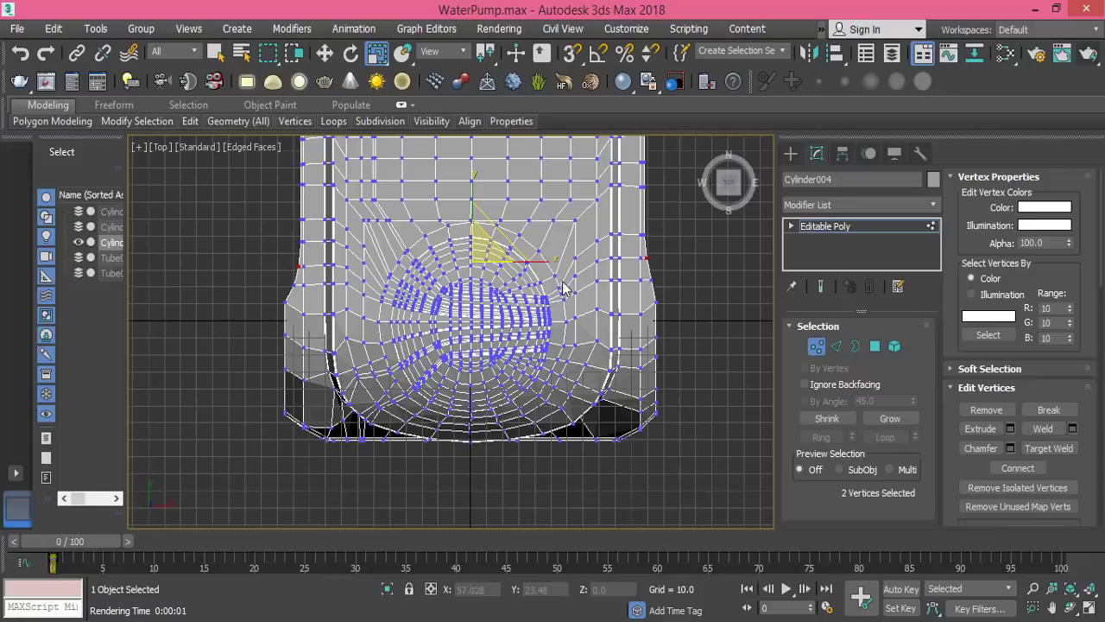
left_click(655, 301)
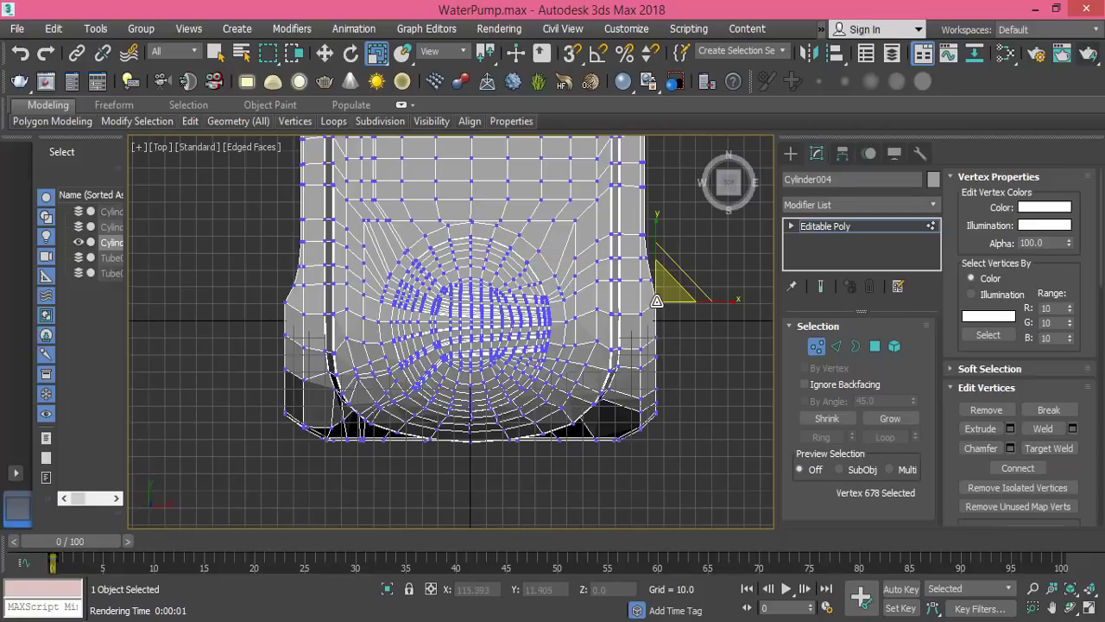
left_click(288, 301, "ctrl")
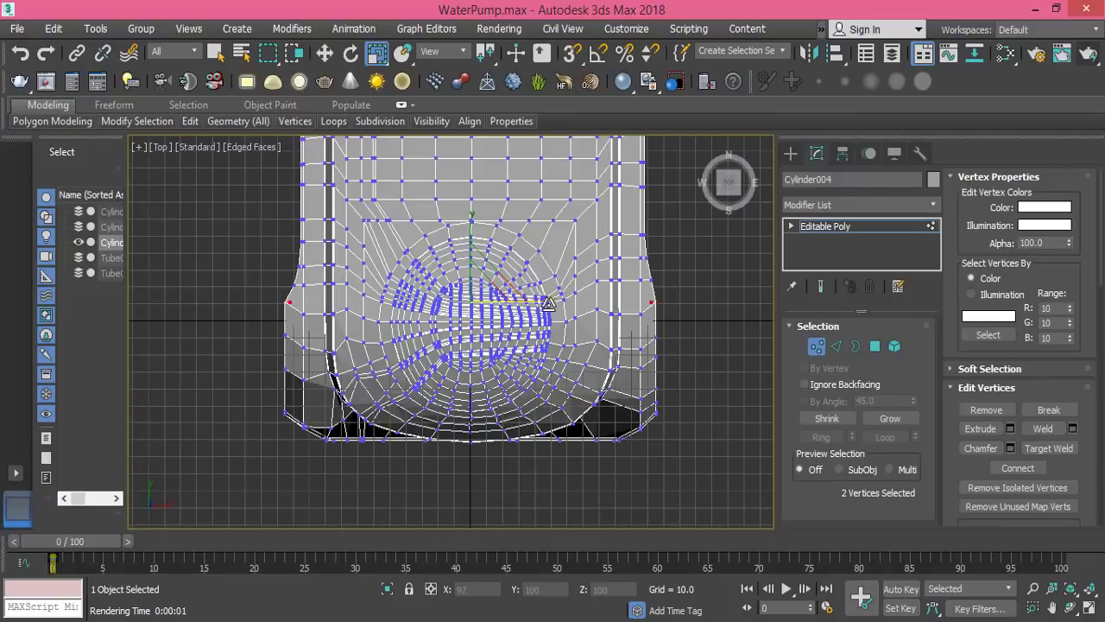
left_click_drag(549, 302, 549, 306)
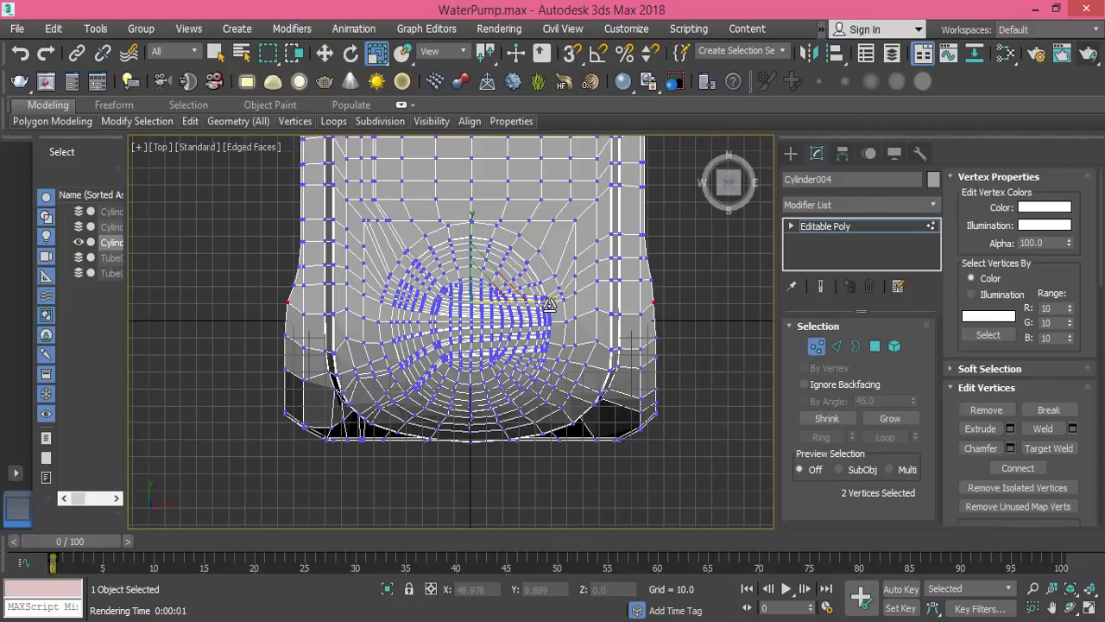
- Move the negative-X border vertex of that pair inward along X to about -112.43, then clear the selection
left_click(271, 308)
left_click(288, 301)
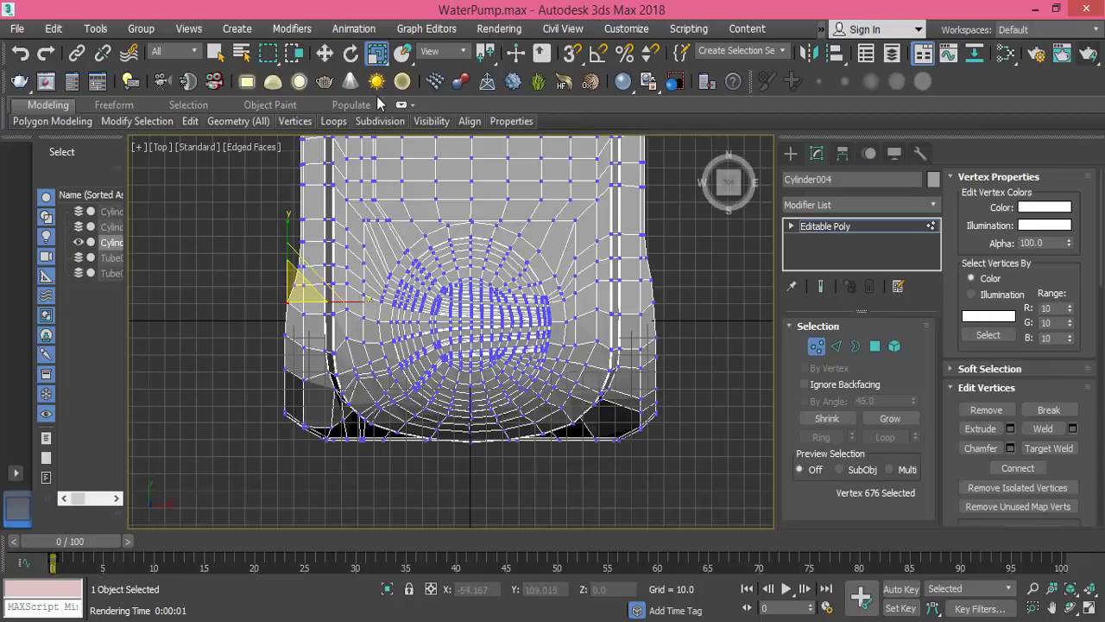
key("w")
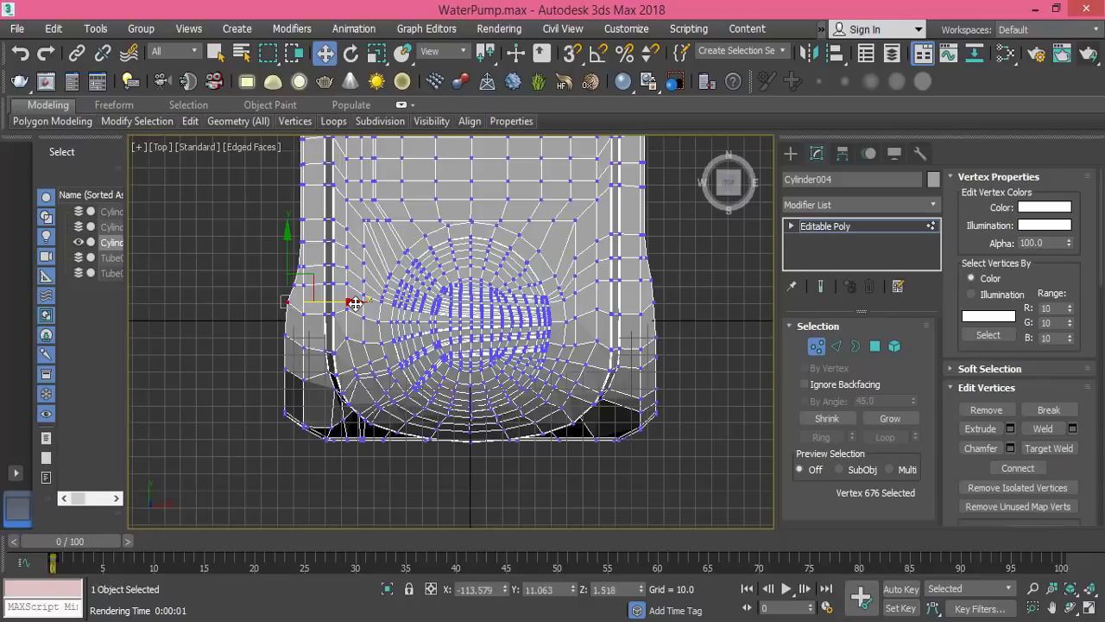
left_click_drag(353, 302, 354, 301)
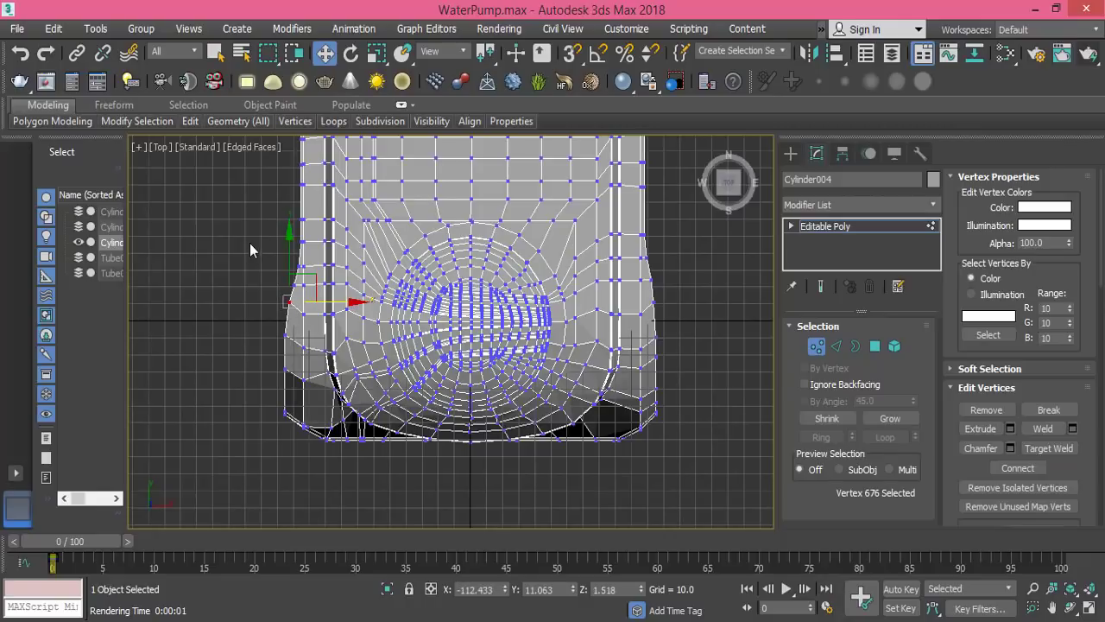
left_click(250, 242)
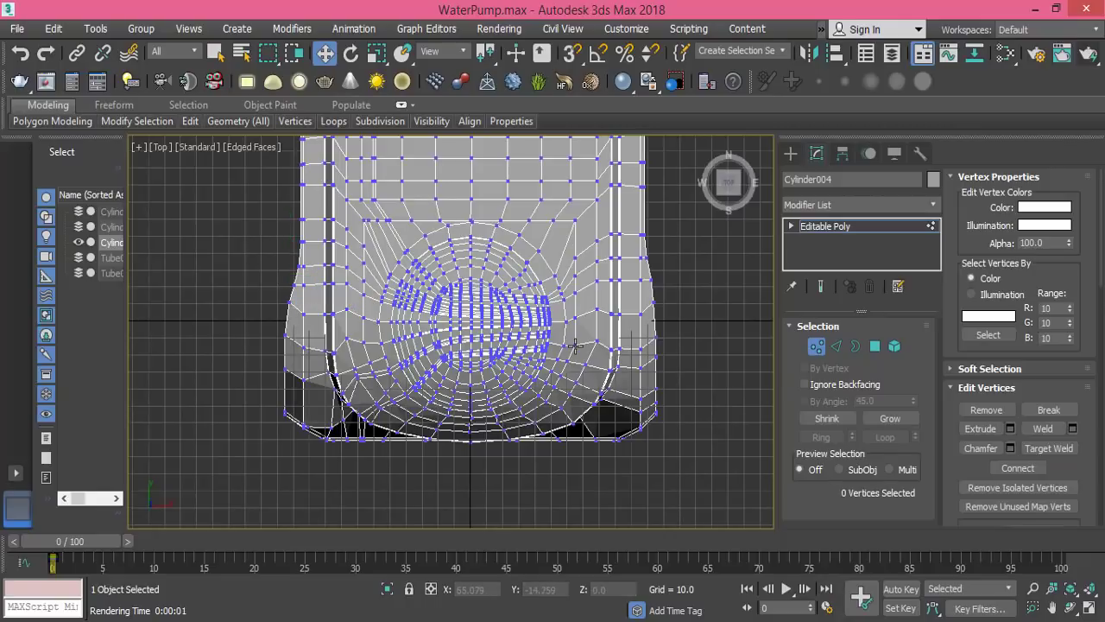
- In the perspective view, nudge the positive-X border vertex in the side transition along X to about 111.55
key("p")
middle_click_drag(579, 373, 519, 320, "alt")
scroll(623, 363, "up", 5)
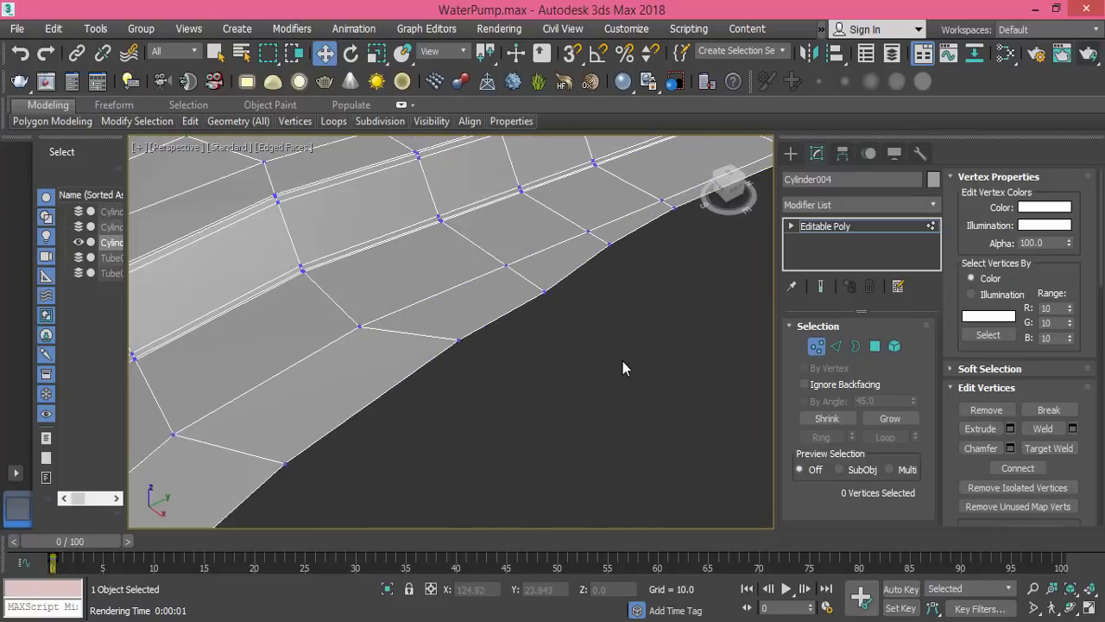
left_click(543, 293)
left_click_drag(582, 322, 578, 320)
scroll(578, 318, "down", 5)
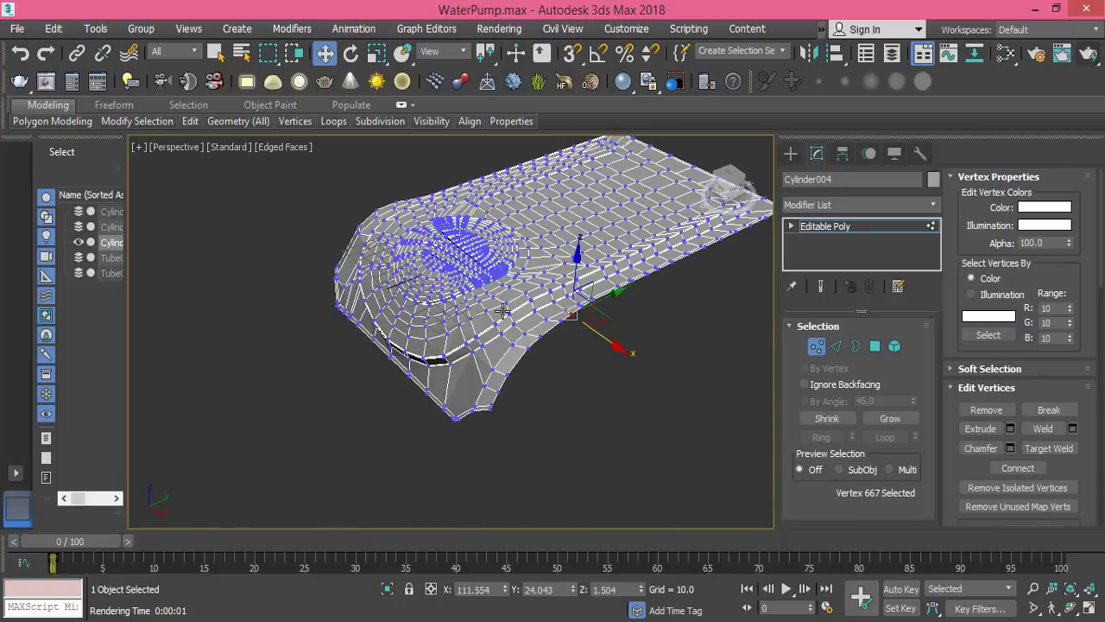
- Move the negative-X border vertex at the start of the side curve inward along X to even out the transition
middle_click_drag(579, 316, 660, 315, "alt")
middle_click_drag(502, 397, 547, 286)
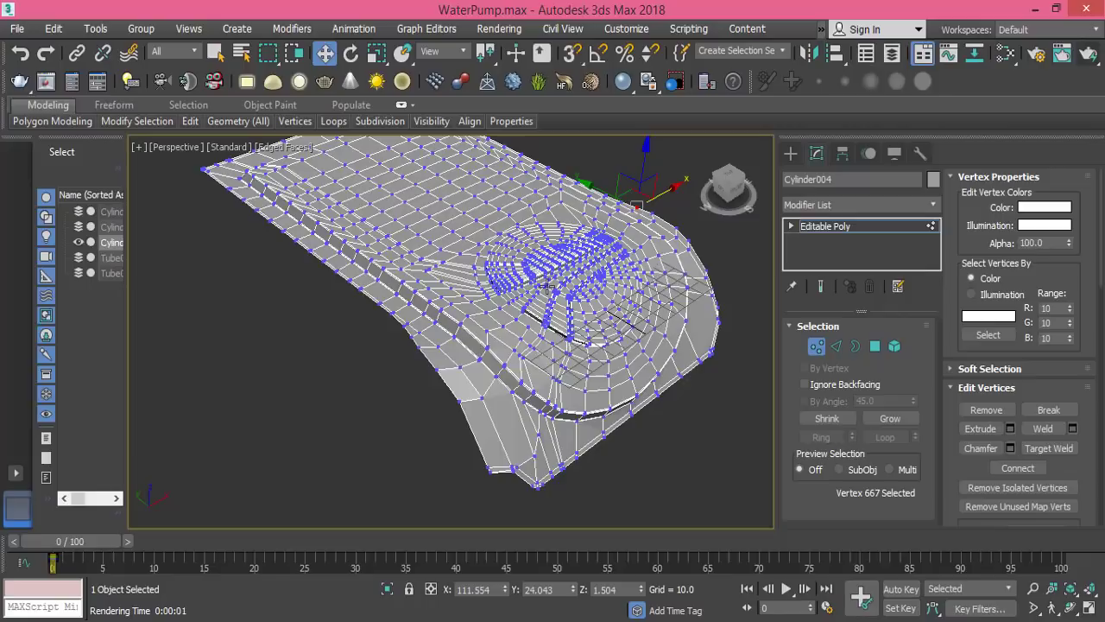
scroll(442, 361, "up", 5)
scroll(443, 366, "up", 2)
left_click(363, 320)
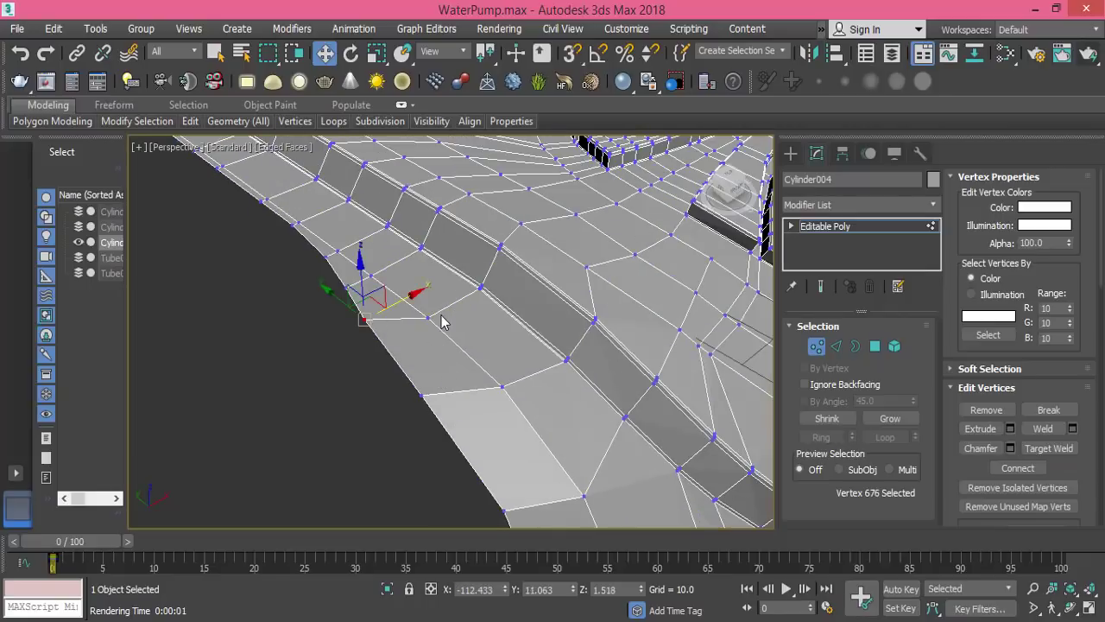
left_click_drag(415, 292, 399, 293)
- Shift the next two negative-X border vertices toward the flat section along X to about -108.99 and -106.85
left_click(344, 287)
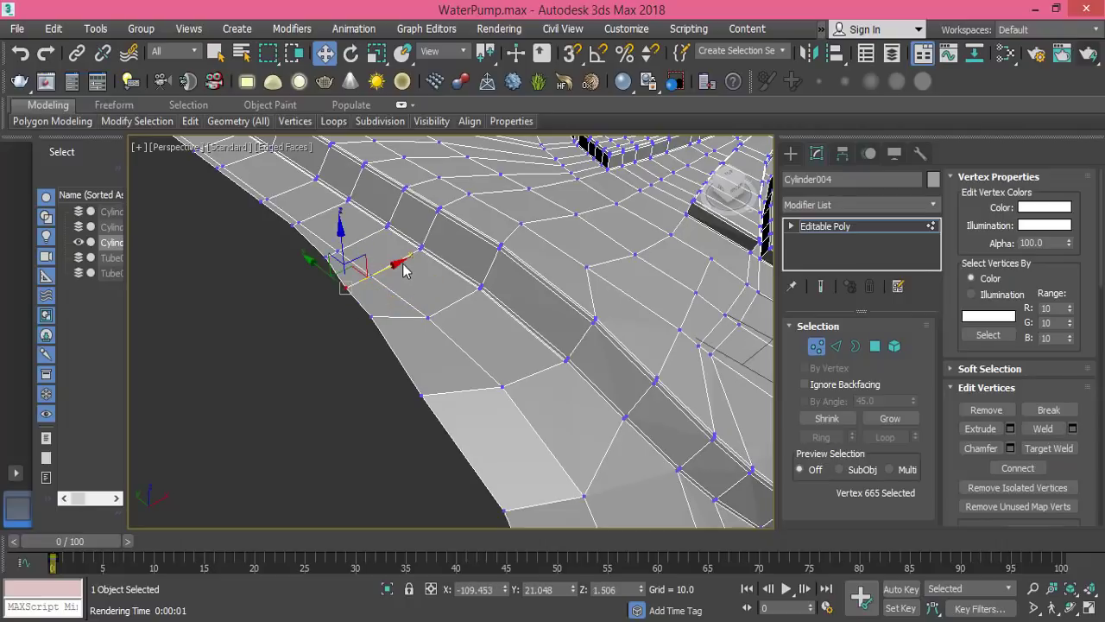
left_click_drag(396, 263, 398, 269)
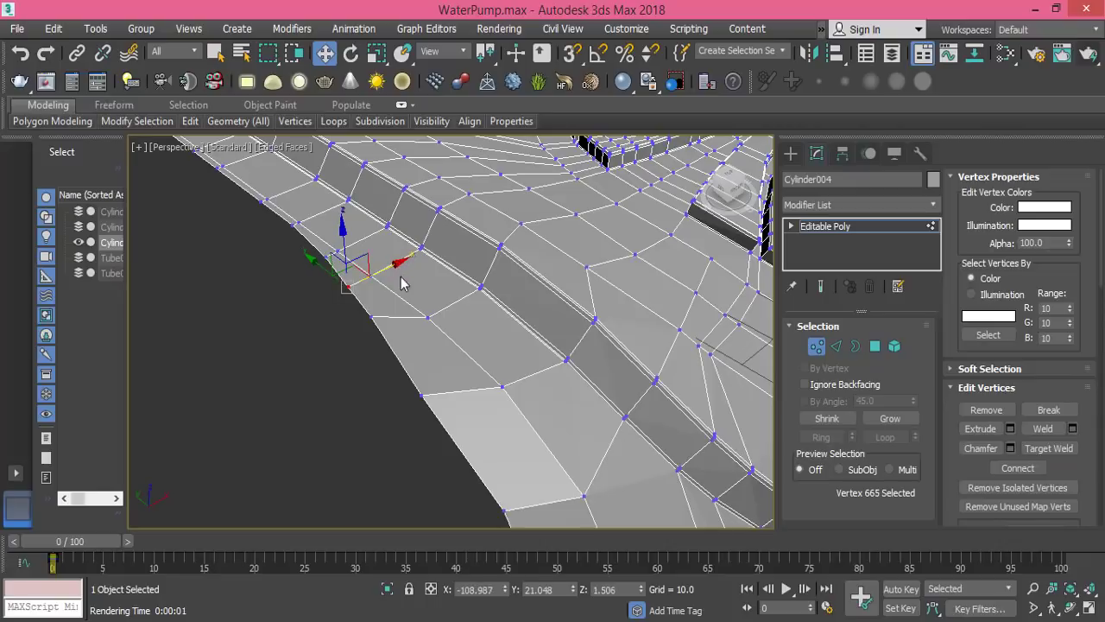
left_click(324, 256)
scroll(361, 240, "up", 2)
left_click_drag(362, 242, 354, 250)
scroll(354, 252, "down", 5)
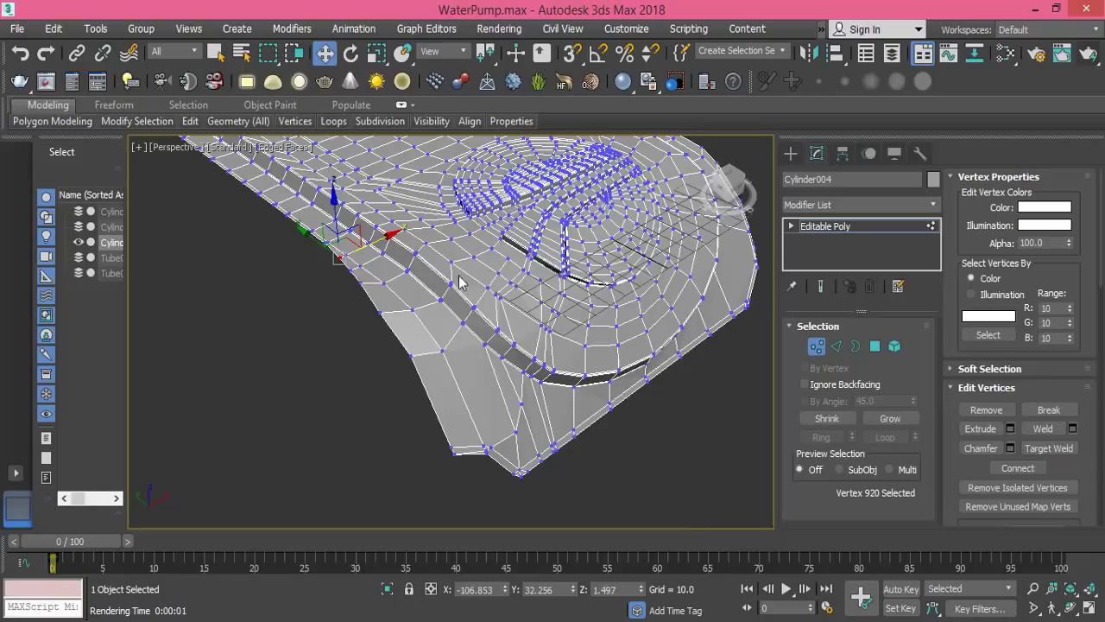
- Switch to edge selection and select the mesh's long outer border edge loop
middle_click_drag(516, 289, 378, 265, "alt")
scroll(377, 323, "down", 3)
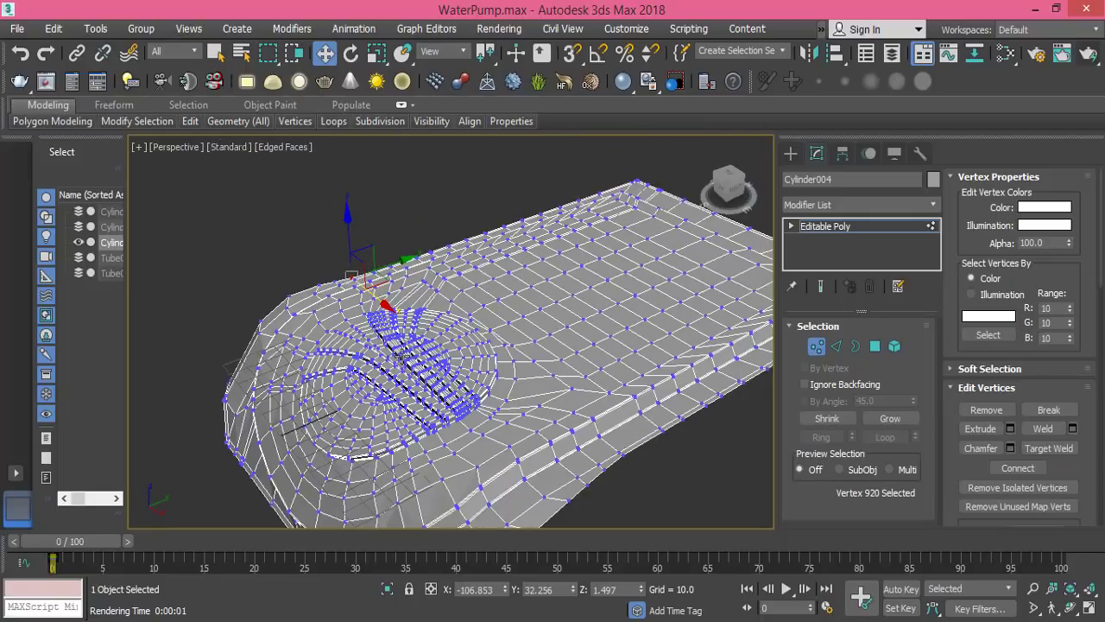
middle_click_drag(395, 348, 358, 260)
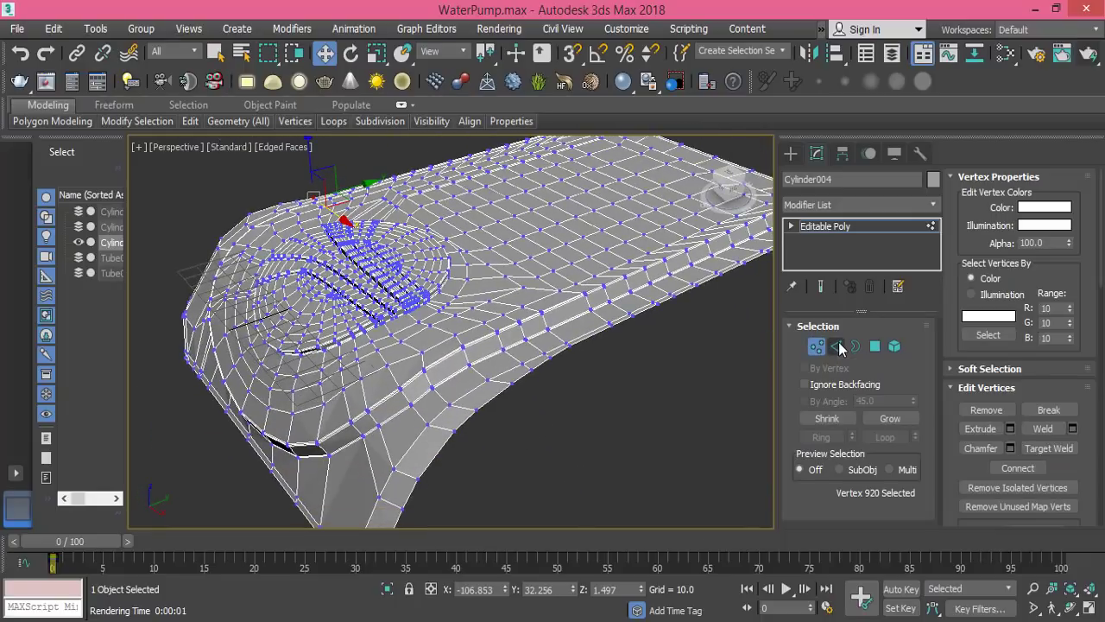
left_click(836, 346)
mouse_move(493, 375)
middle_mouse_down("alt")
mouse_move(493, 290)
mouse_move(492, 313)
middle_mouse_up("alt")
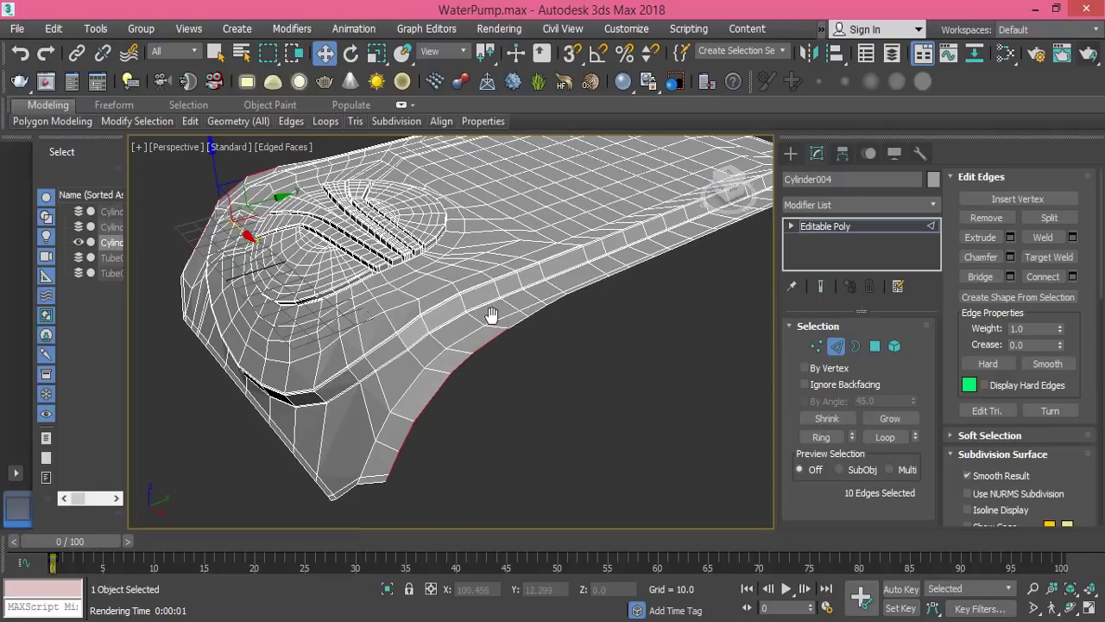
double_click(518, 324)
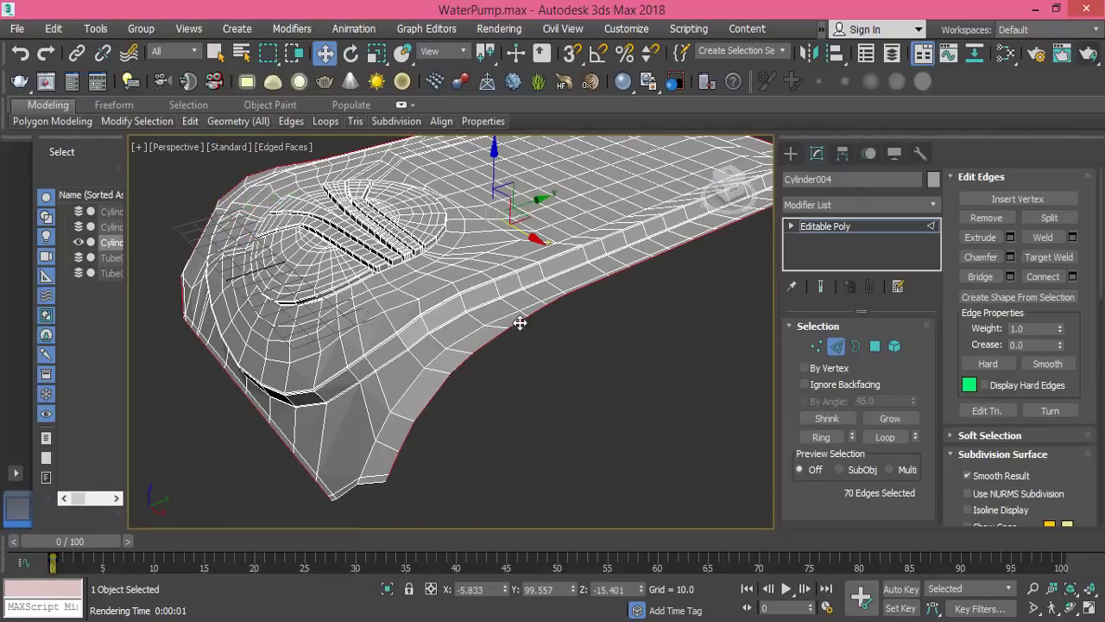
- Add the missing short edges at the front corner to the outer border selection
middle_click_drag(413, 403, 465, 338)
scroll(458, 411, "up", 2)
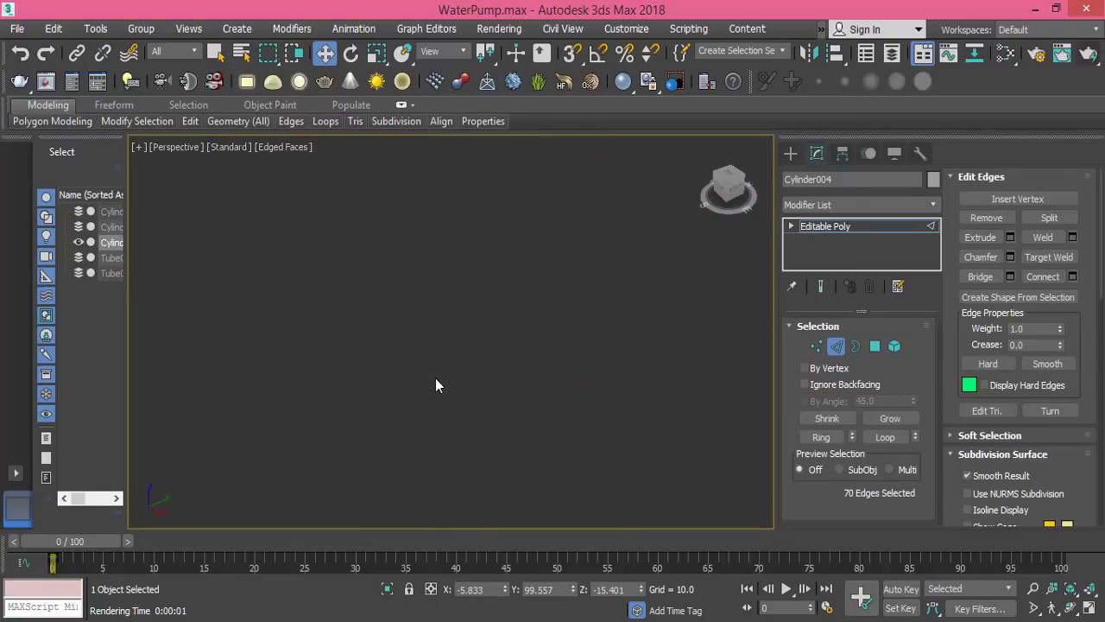
scroll(436, 378, "down", 1)
scroll(412, 375, "up", 1)
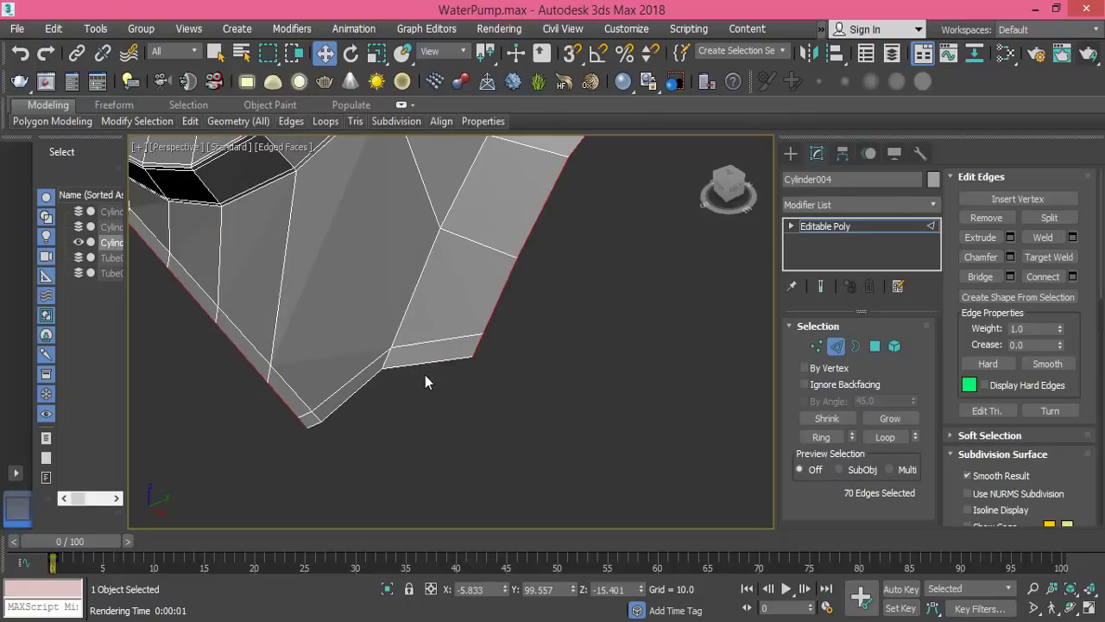
double_click(418, 363, "ctrl")
scroll(389, 381, "down", 1)
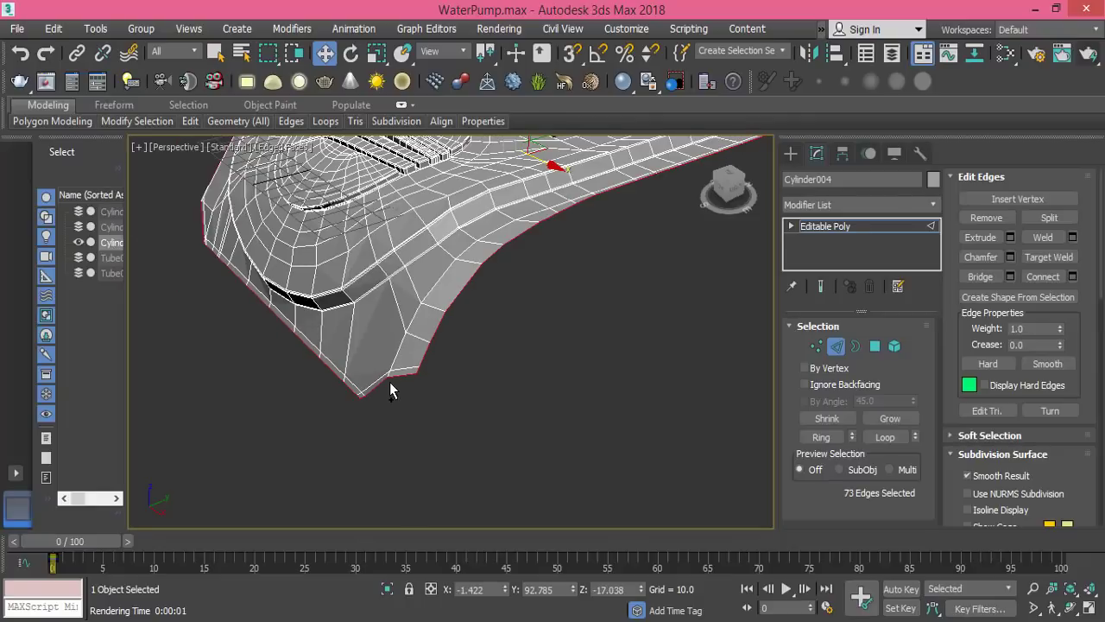
middle_click_drag(389, 382, 435, 363, "alt")
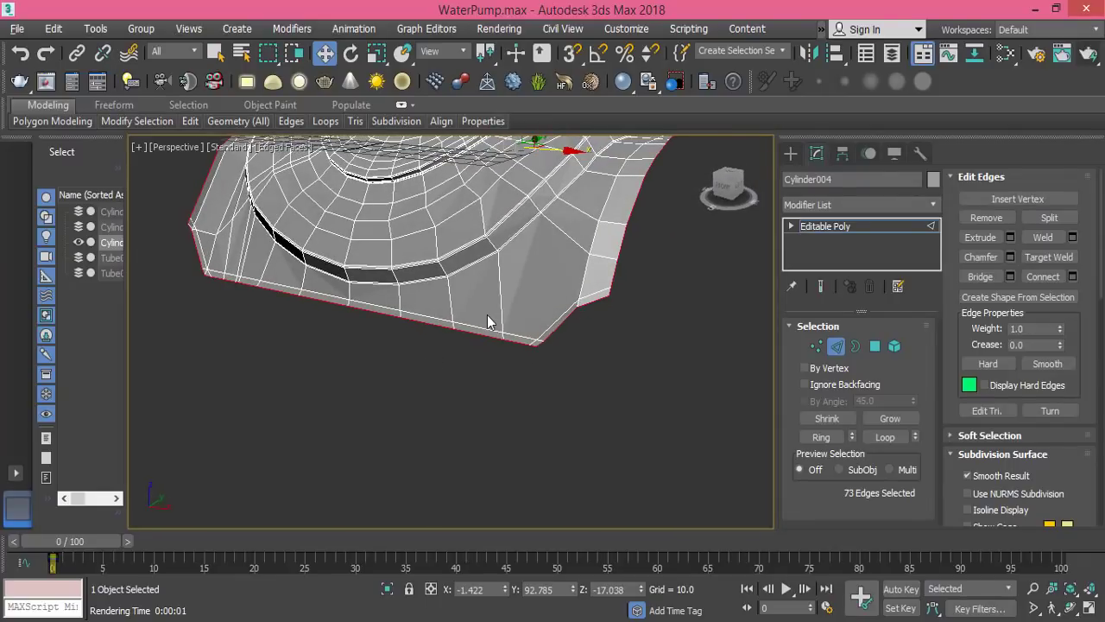
scroll(504, 328, "up", 2)
- In the front view, lower the two vertices at the notch in the positive-X corner to about Z -51.3
key("f")
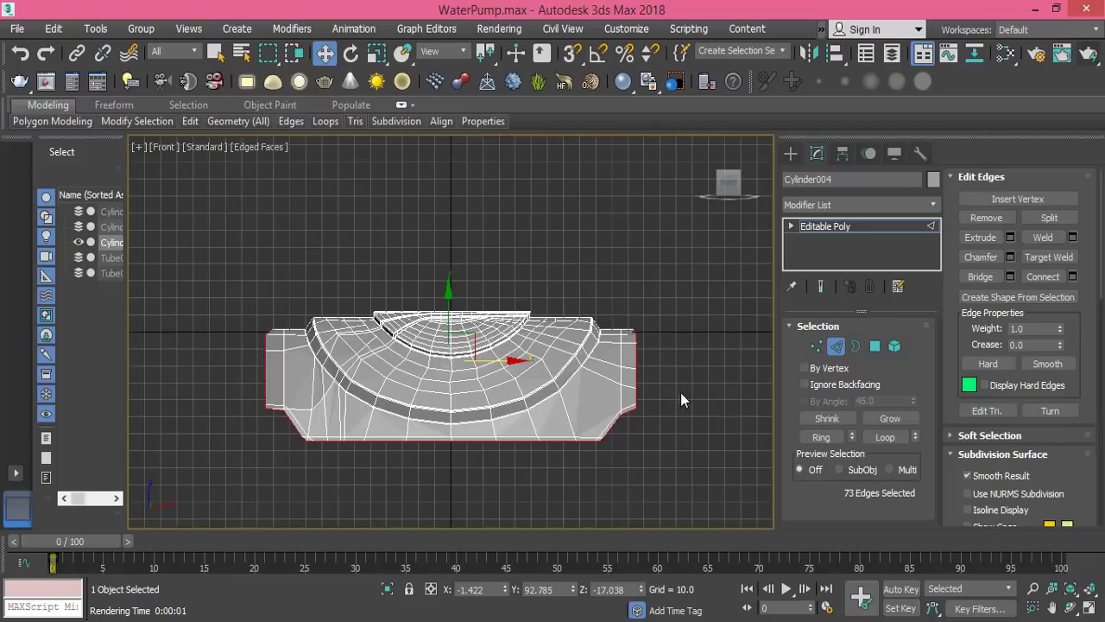
middle_click_drag(585, 372, 584, 292)
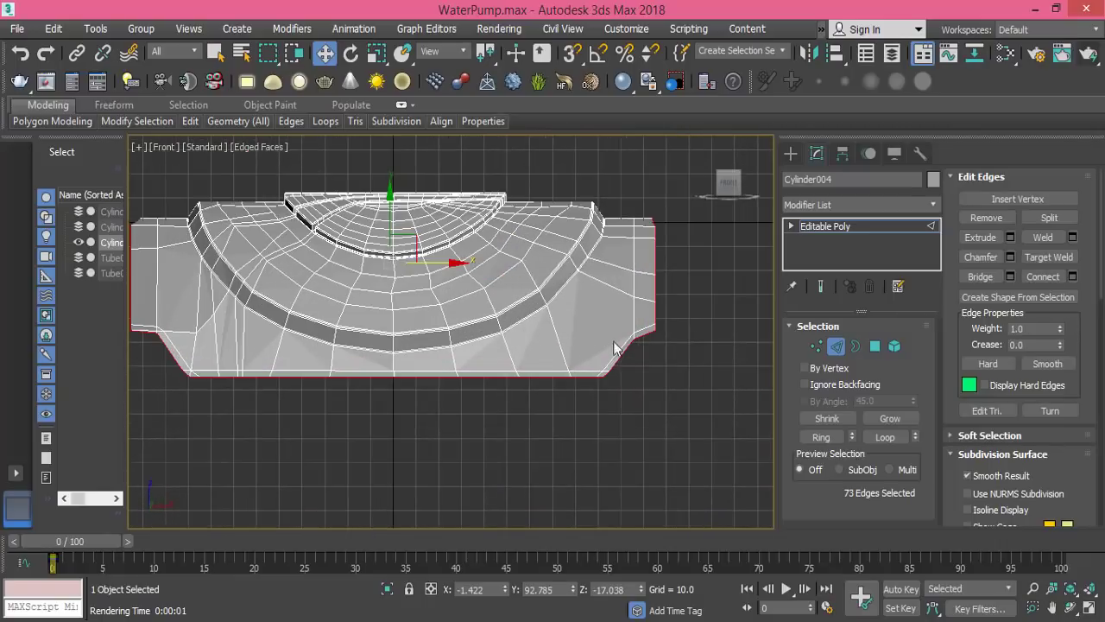
left_click(820, 346)
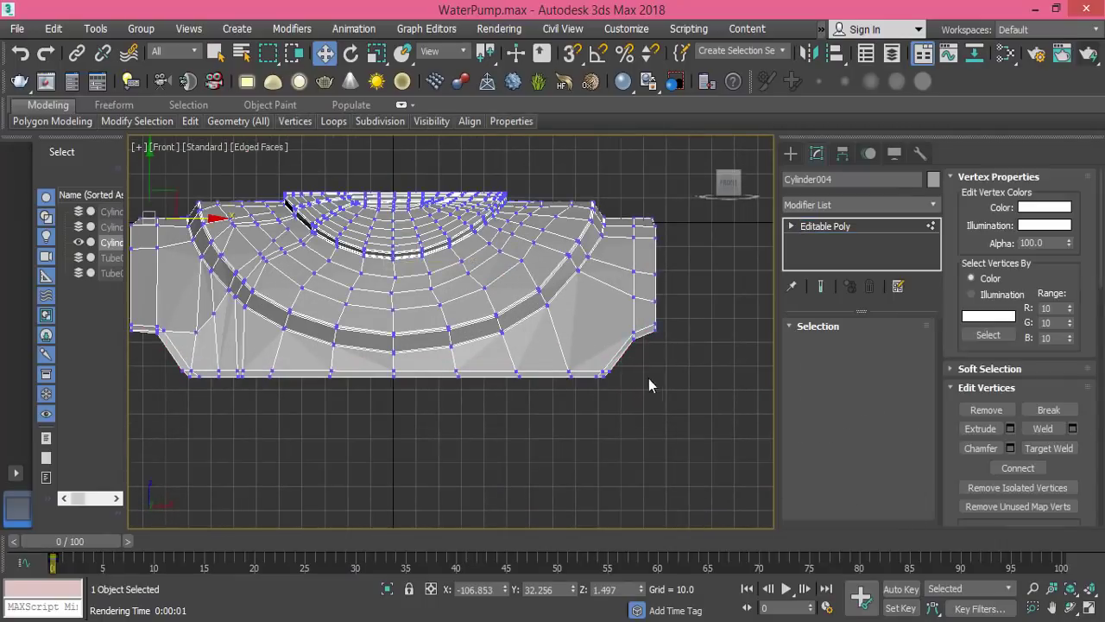
left_click_drag(639, 352, 639, 351)
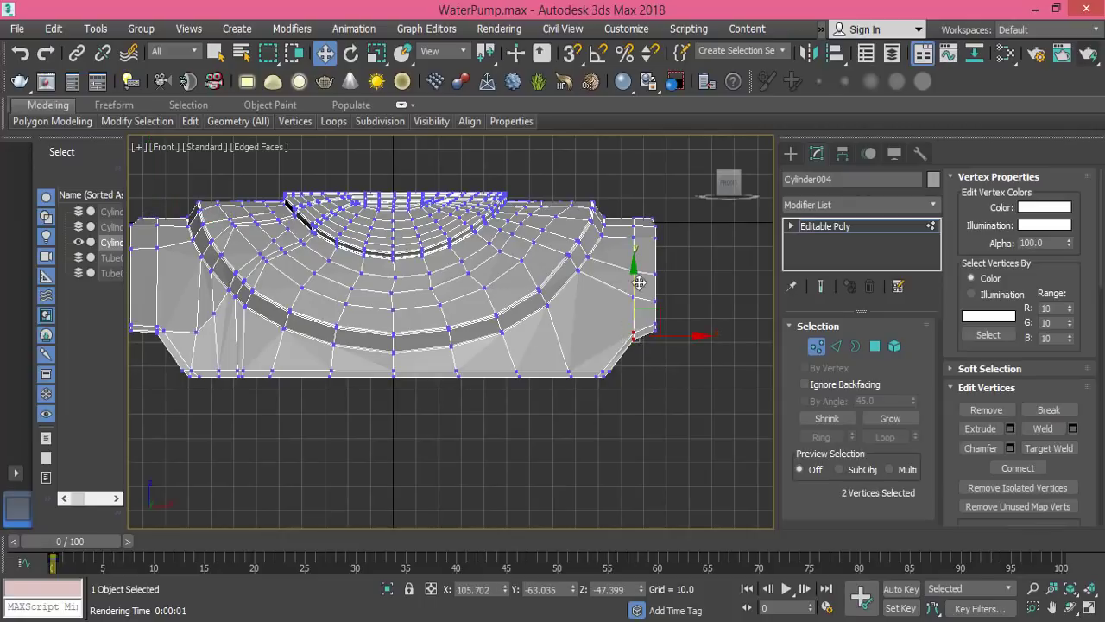
left_click_drag(633, 266, 633, 275)
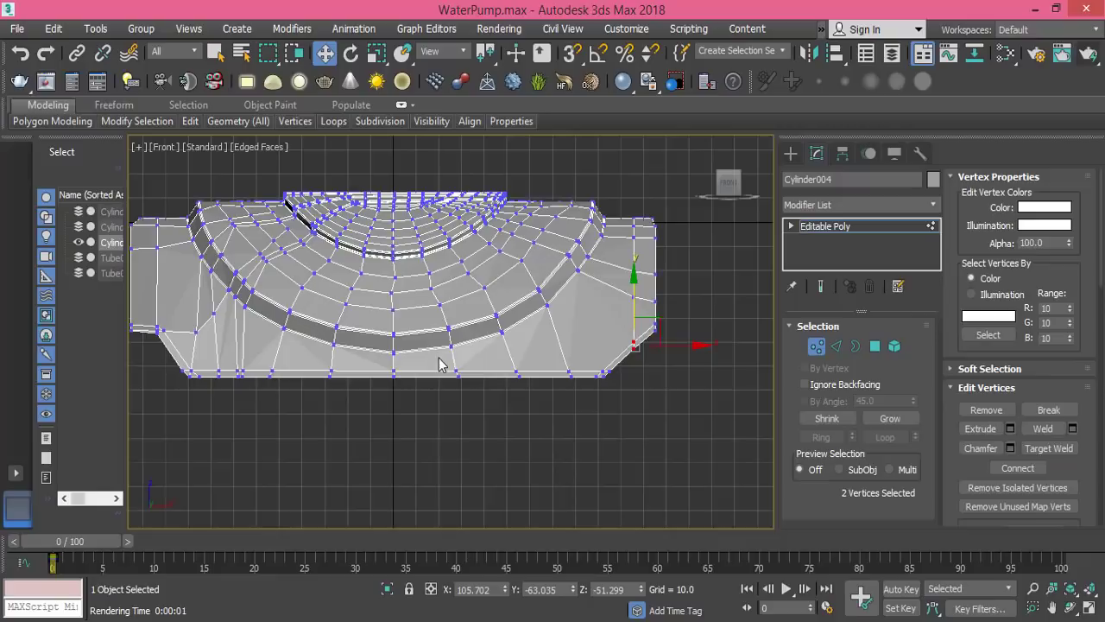
- Select the four vertices at the notch in the negative-X corner and lower them to about Z -51.6
middle_click_drag(448, 359, 565, 356)
scroll(296, 346, "up", 2)
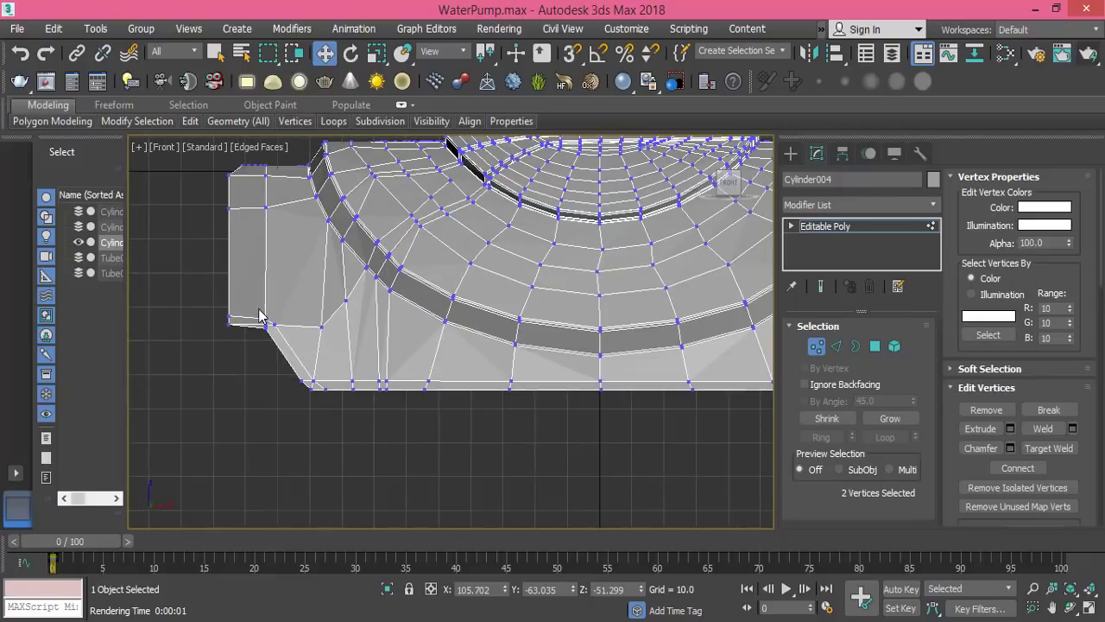
left_click_drag(269, 345, 281, 338)
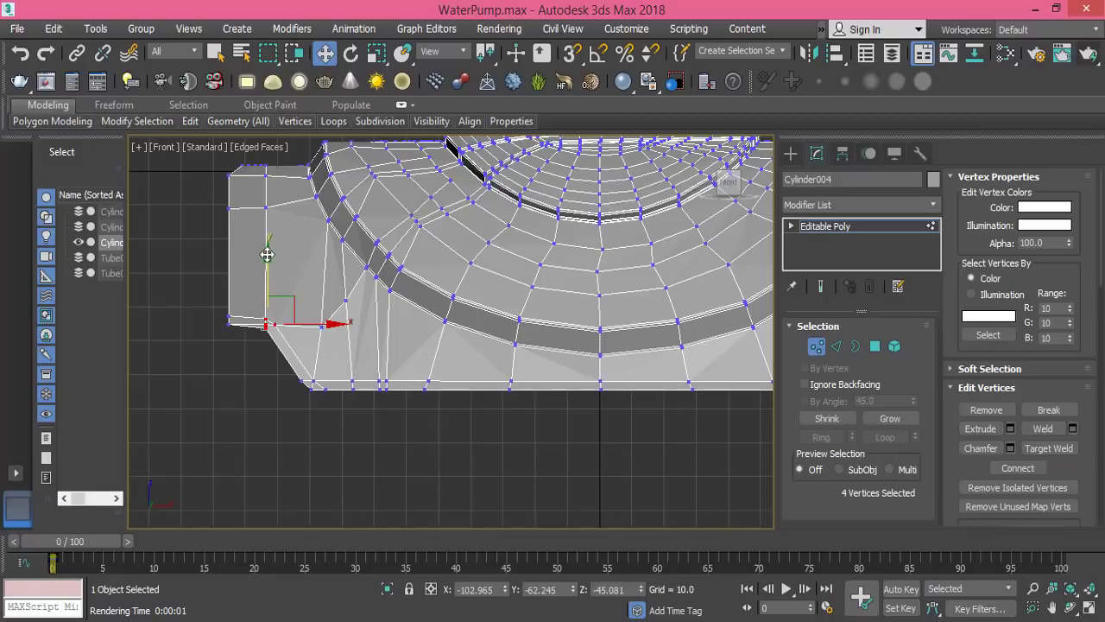
left_click_drag(267, 255, 268, 274)
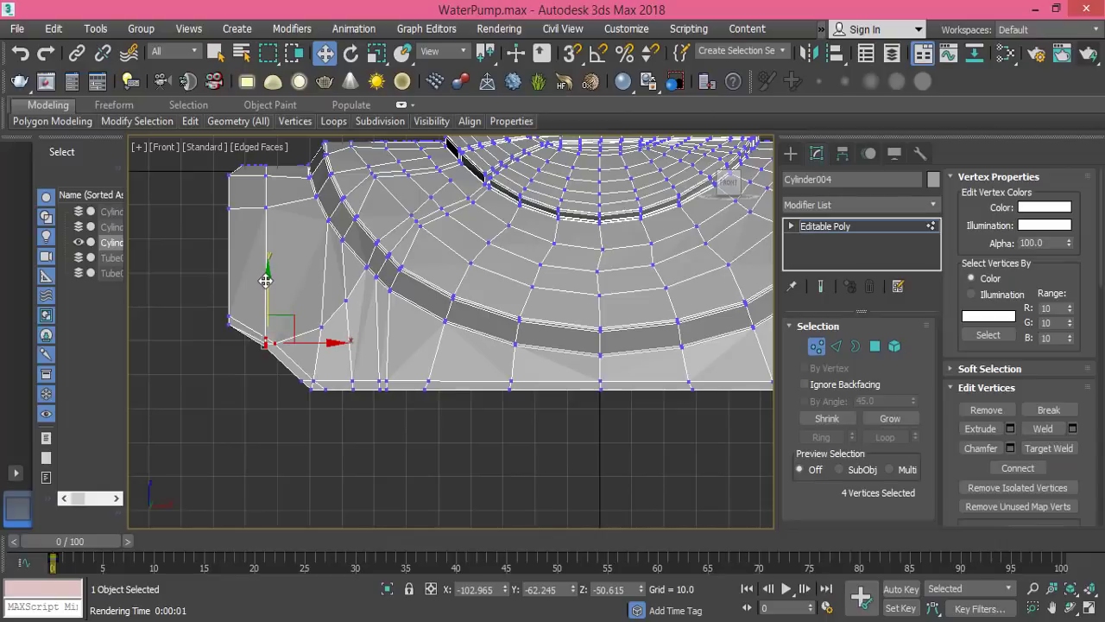
left_click_drag(265, 280, 266, 283)
scroll(365, 337, "down", 3)
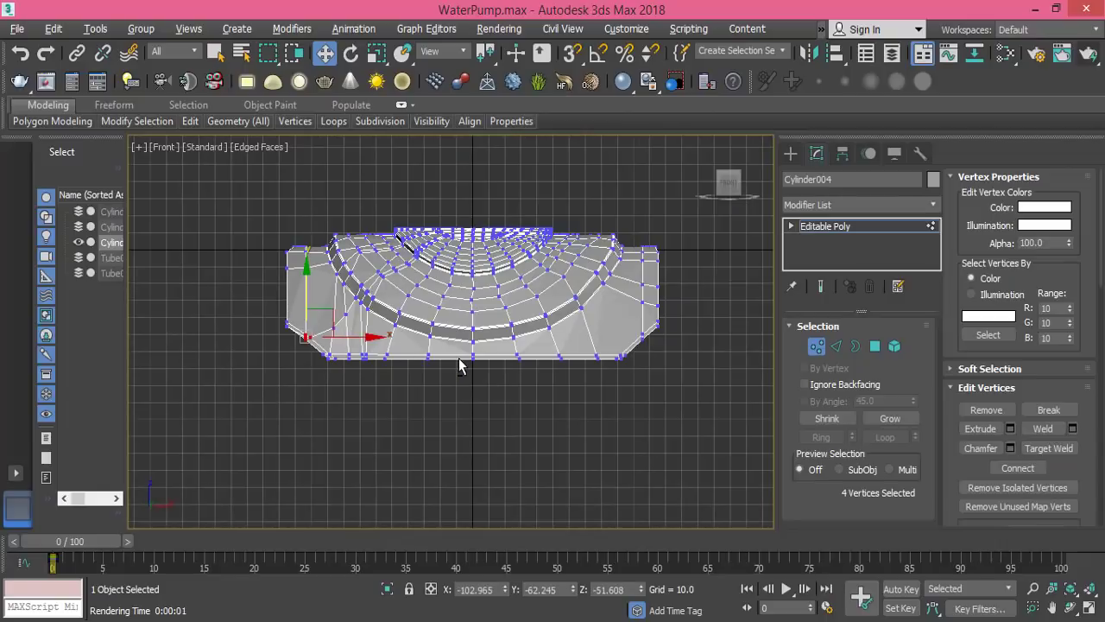
- Return to the perspective view and bring back the edge selection of the outer border
key("p")
middle_click_drag(531, 365, 442, 345, "alt")
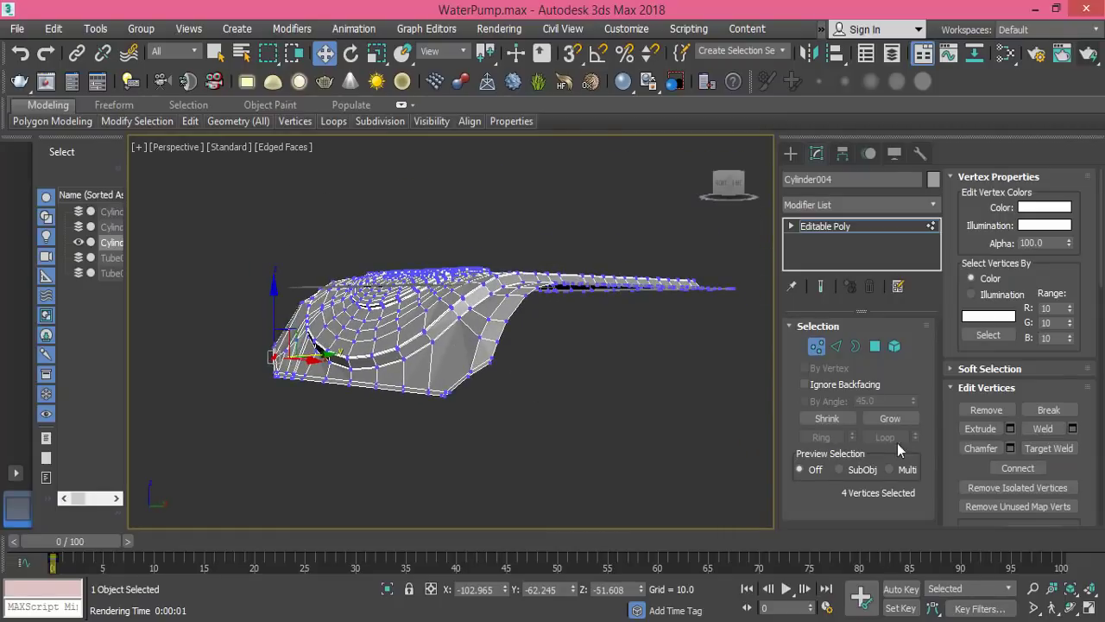
left_click(837, 347)
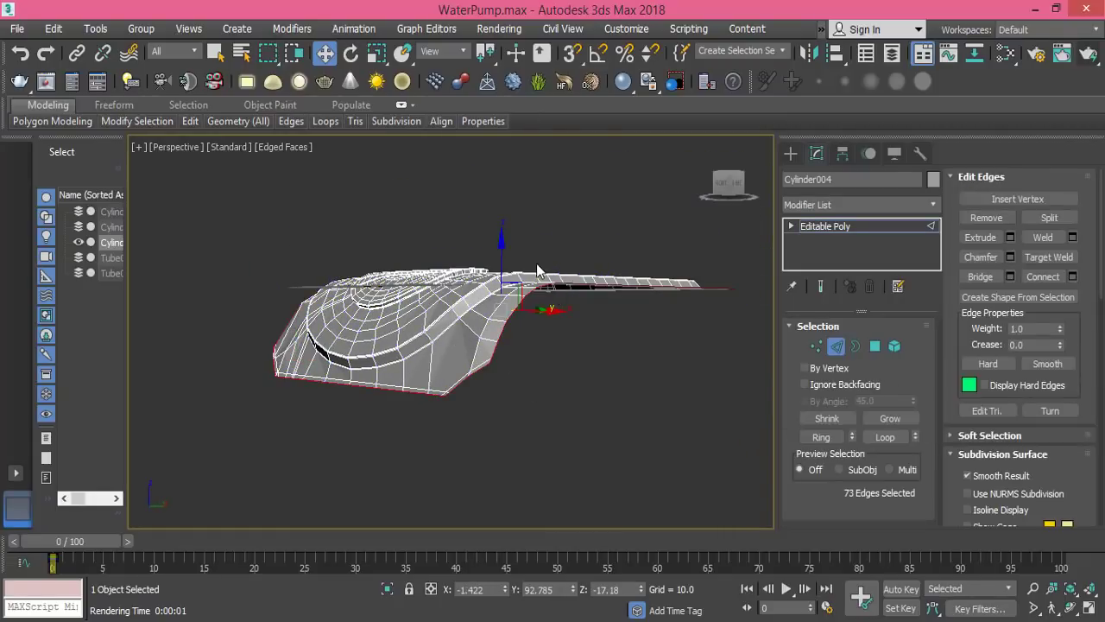
mouse_move(550, 291)
middle_mouse_down("alt")
mouse_move(551, 337)
mouse_move(544, 302)
middle_mouse_up("alt")
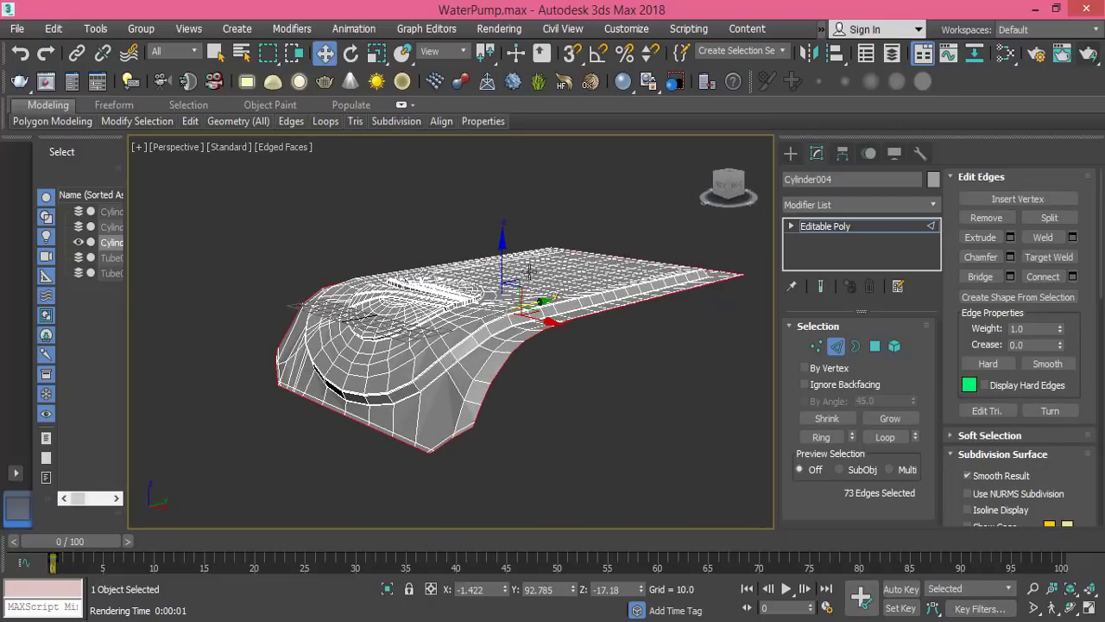
- Extend the outer border edges down to about Z -47.7 as a new wall strip and scale them to 74% along Z
left_click_drag(500, 237, 508, 439, "shift")
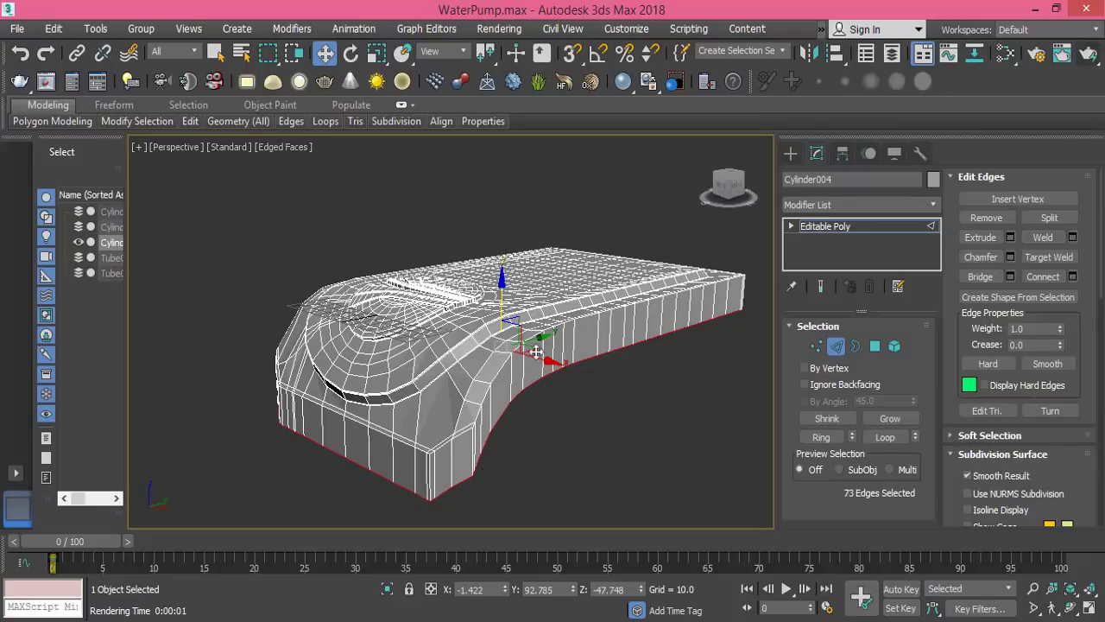
left_click(376, 53)
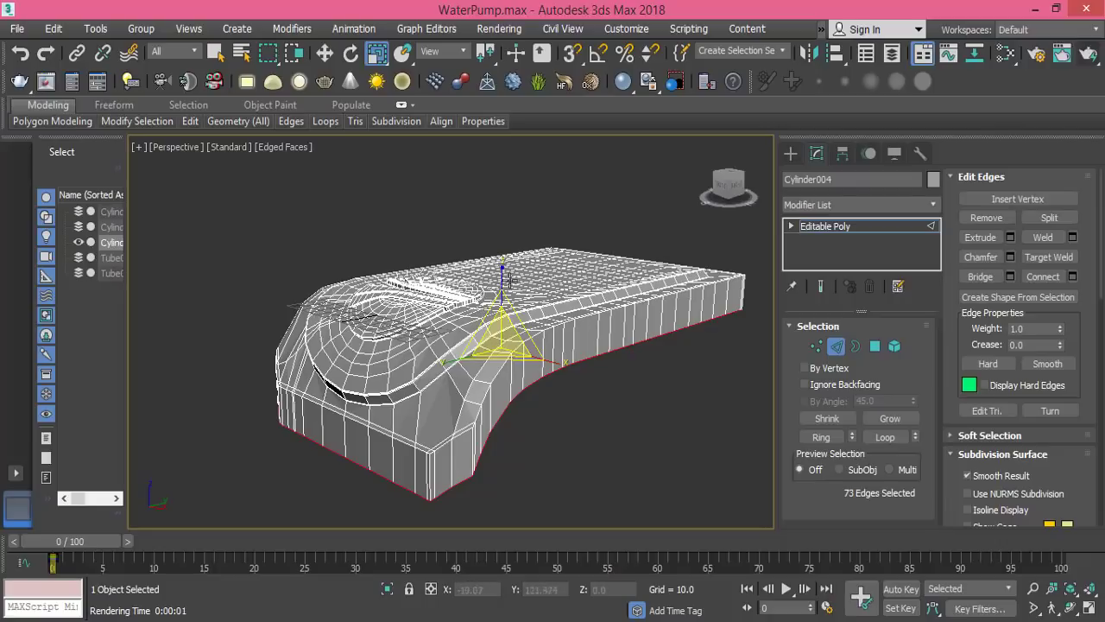
left_click_drag(499, 266, 499, 285)
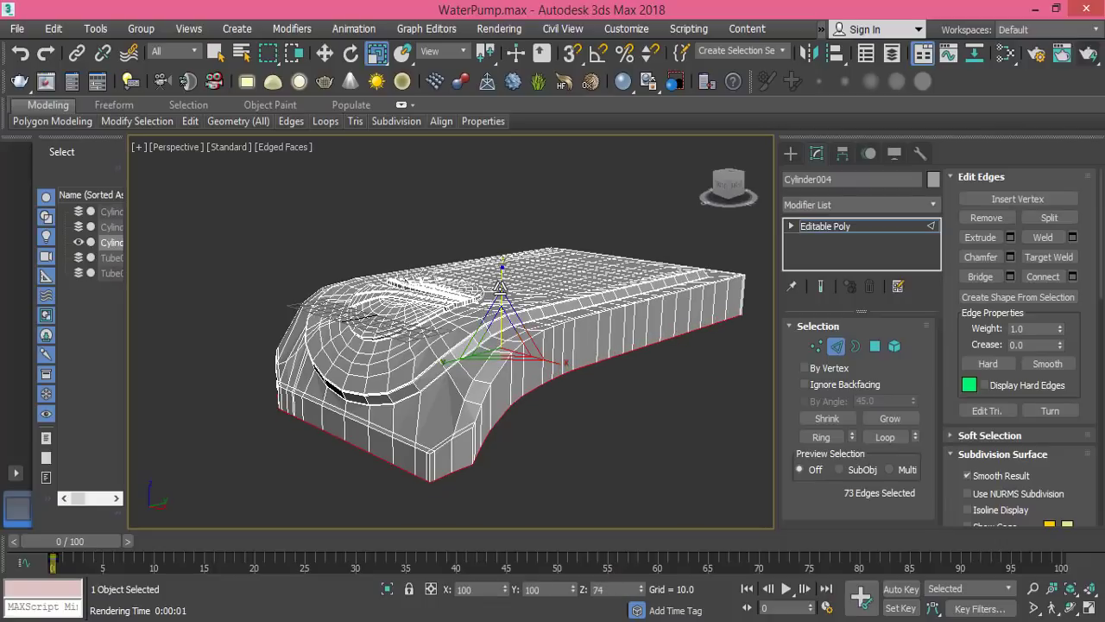
- Add a second wall strip by extending the border edges down to about Z -71.2, and scale the border flatter along Z
key("w")
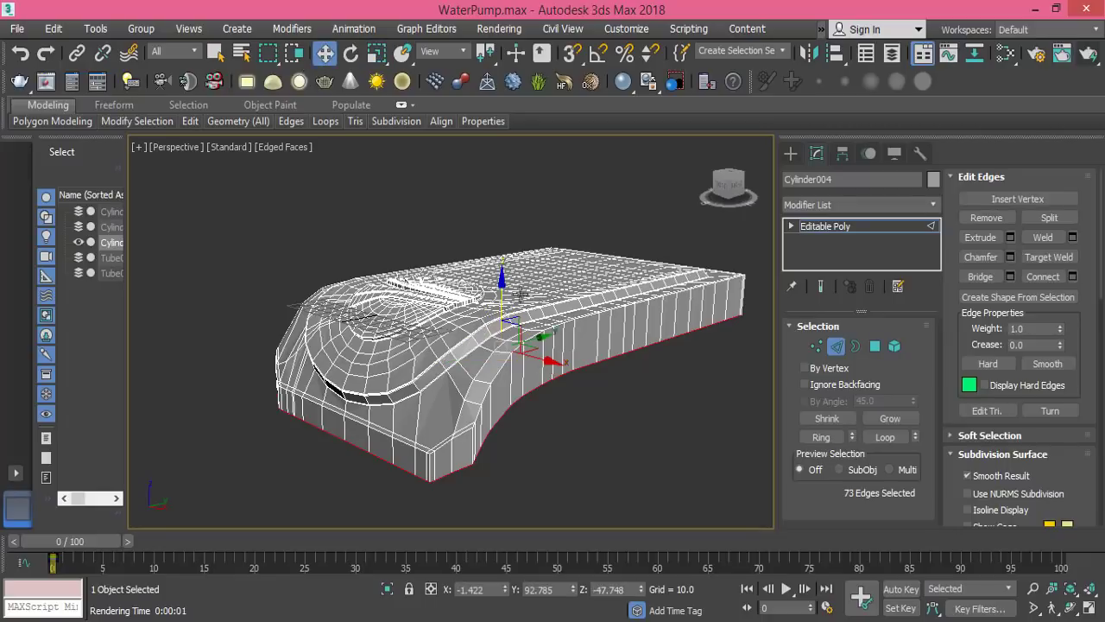
left_click_drag(501, 281, 500, 312)
left_click(376, 53)
left_click(325, 53)
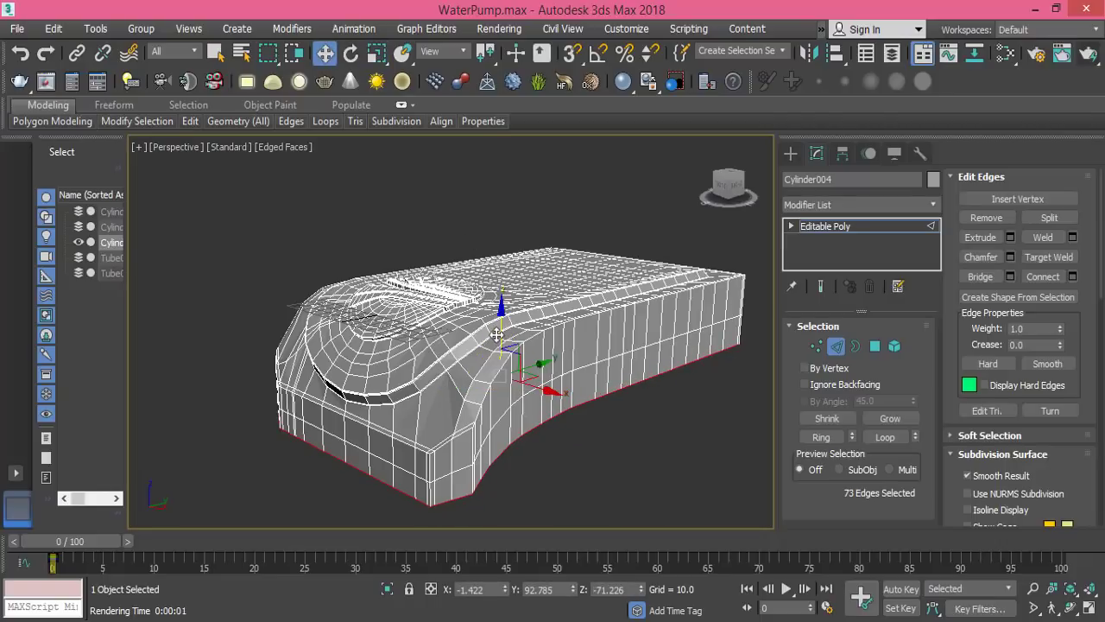
- Add a third wall strip down to about Z -95.1 and scale its lower border flatter along Z
left_click_drag(501, 323, 494, 371)
middle_click_drag(490, 379, 507, 252)
left_click(376, 53)
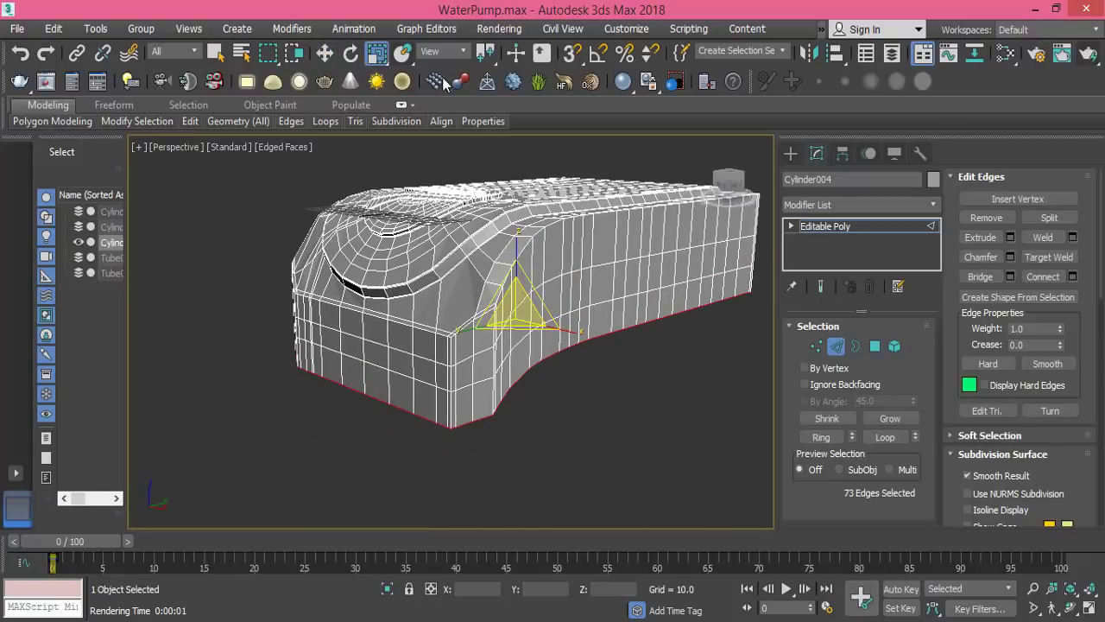
left_click_drag(518, 237, 521, 264)
- Add a fourth wall strip down to about Z -125.4 and reduce the lower border's height variation by scaling along Z
left_click(325, 53)
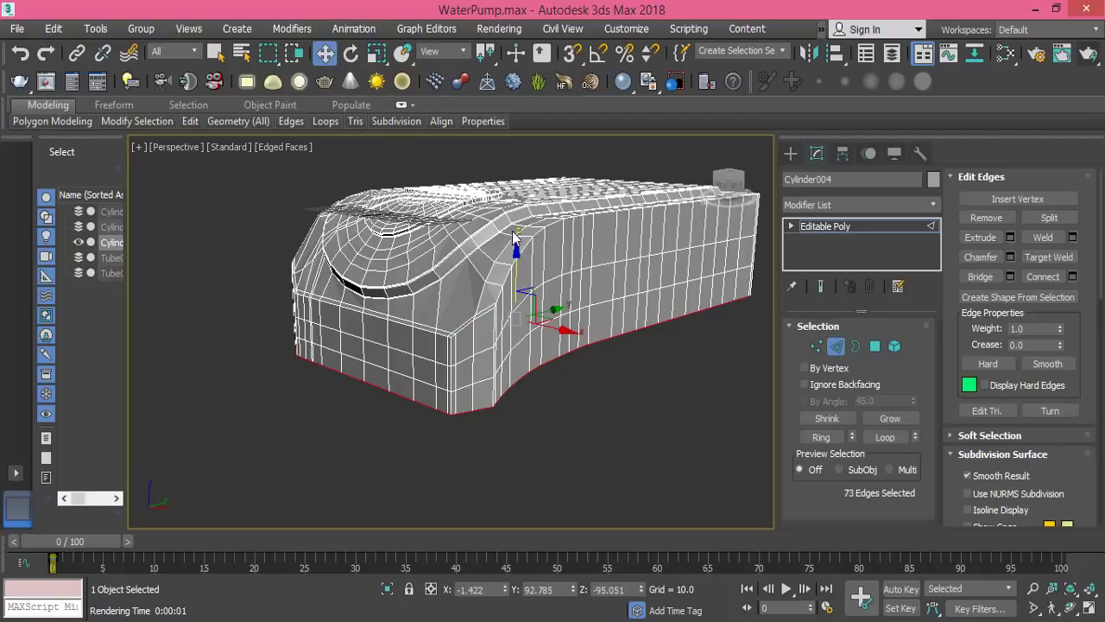
left_click_drag(517, 251, 518, 284)
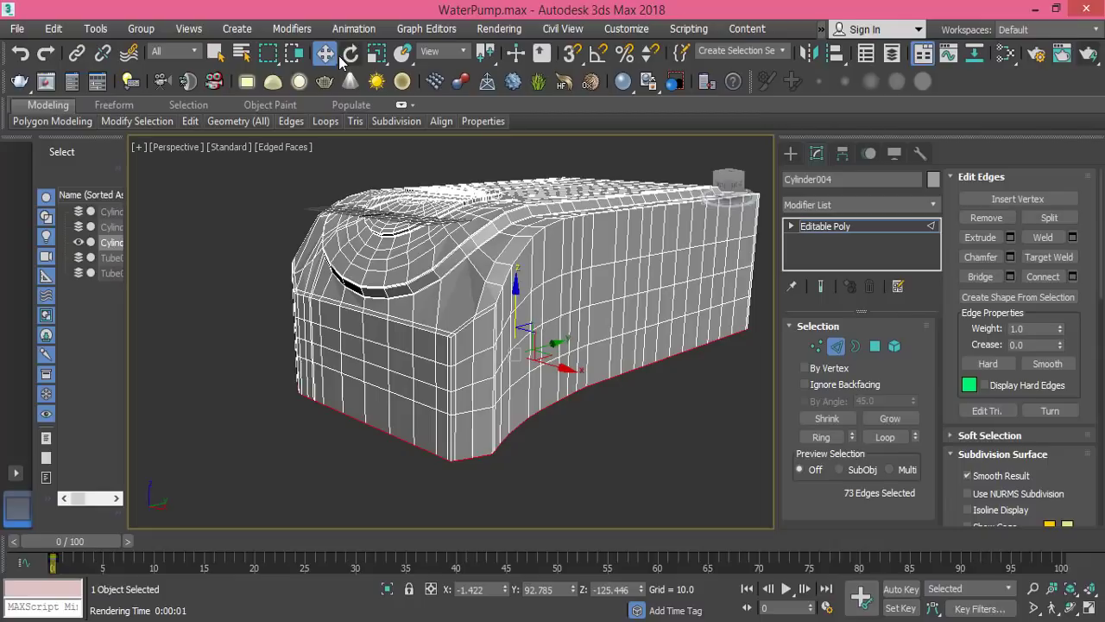
left_click(377, 53)
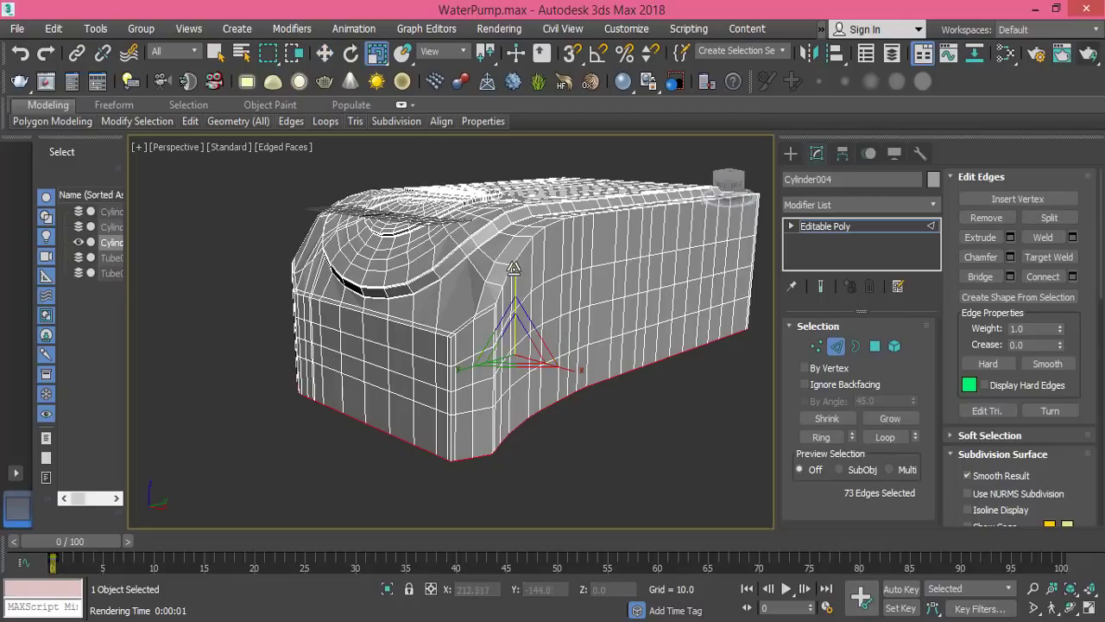
left_click_drag(514, 269, 516, 293)
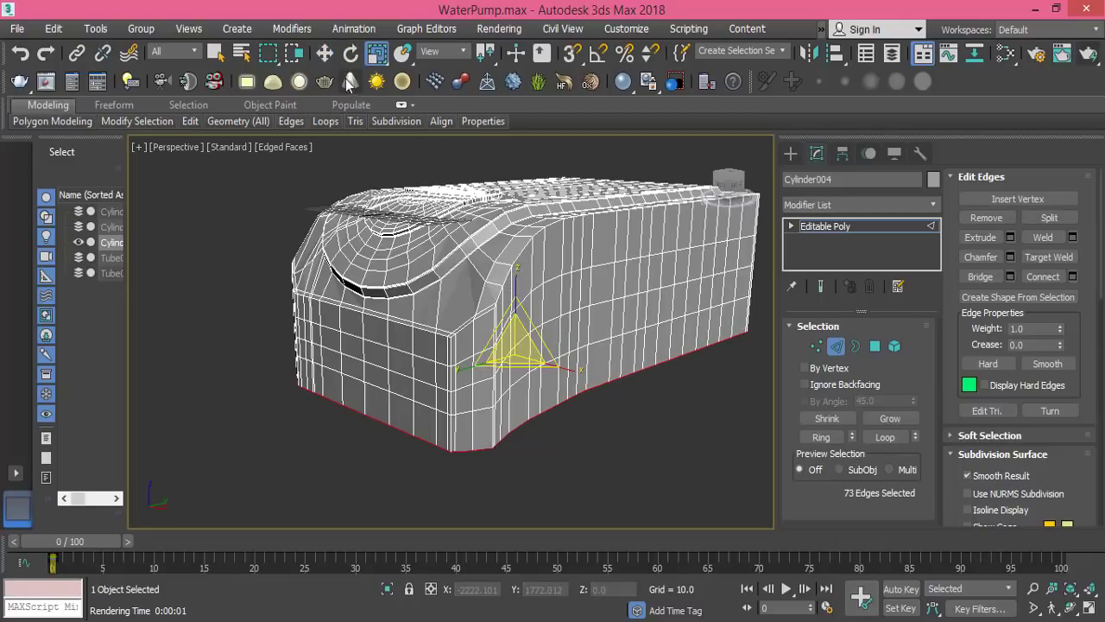
- Extend a fifth wall strip down to about Z -148.4 and scale its lower border vertically in the left view until it is level
left_click(324, 52)
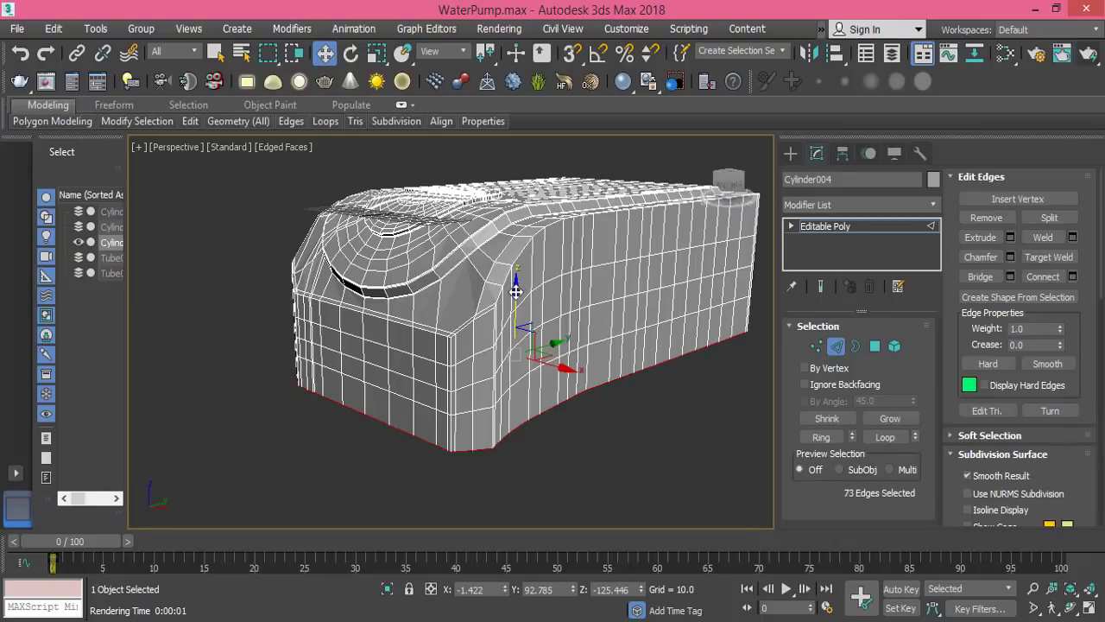
left_click_drag(515, 292, 516, 318)
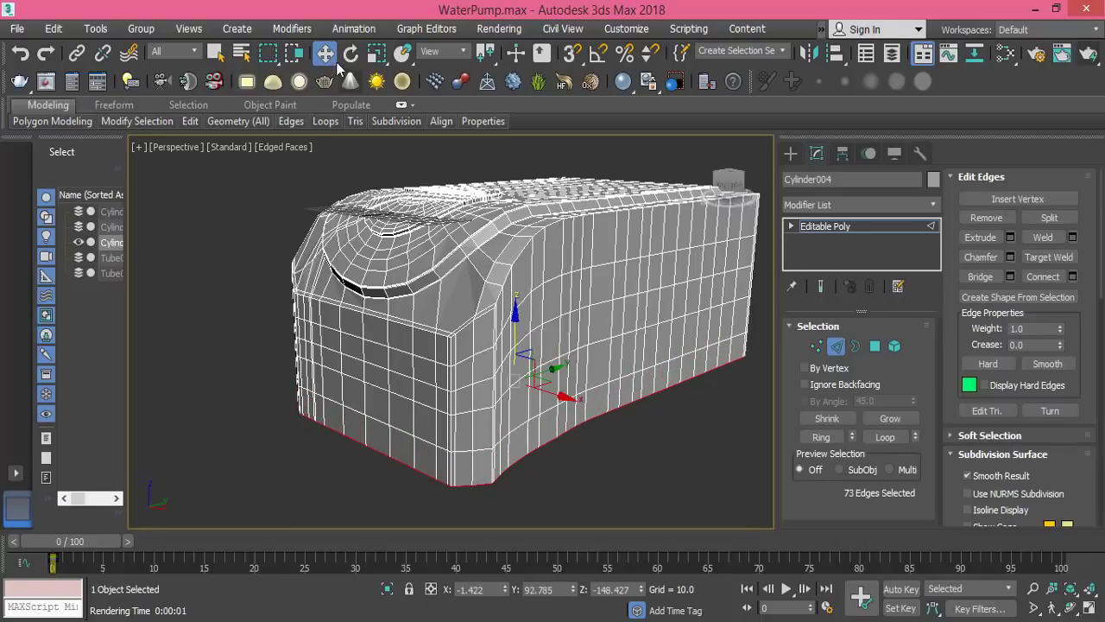
key("l")
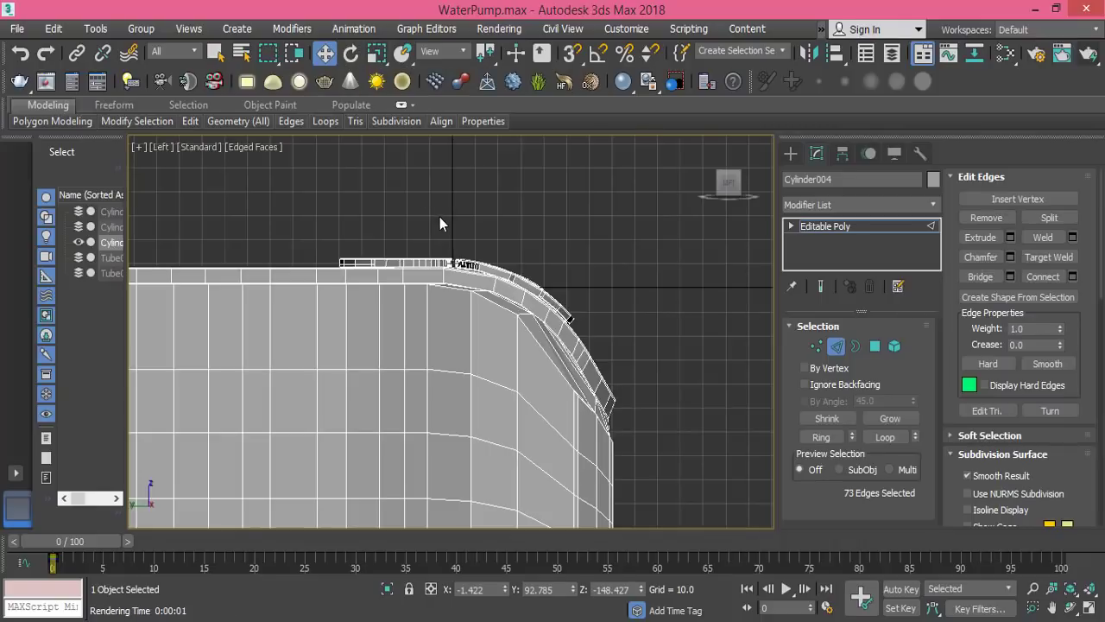
scroll(444, 222, "down", 3)
middle_click_drag(486, 365, 639, 354)
left_click(377, 53)
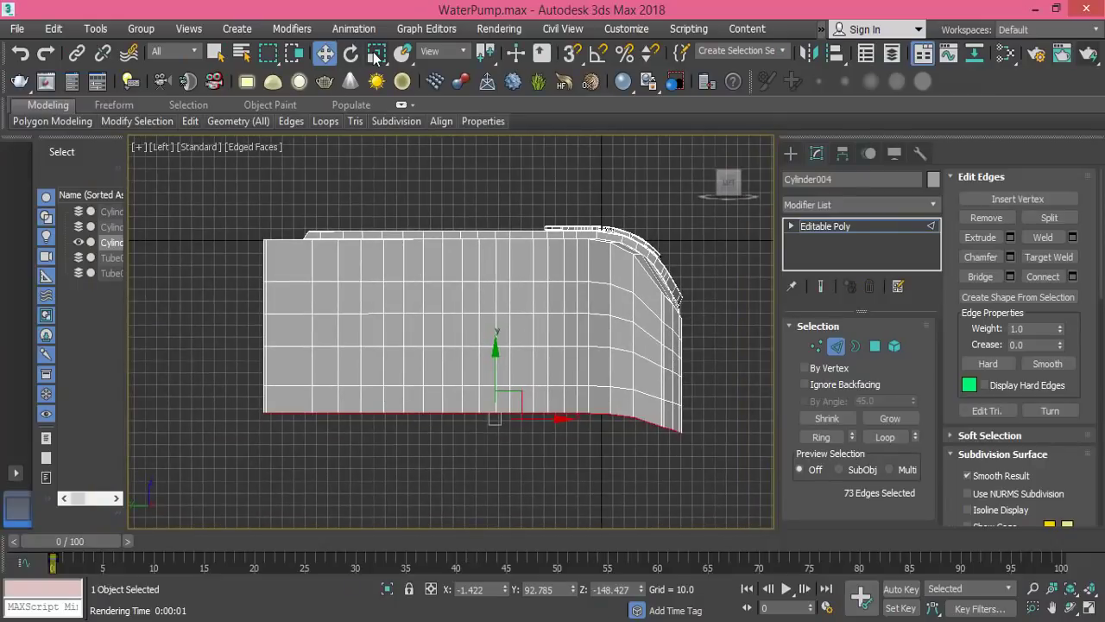
left_click_drag(497, 336, 639, 575)
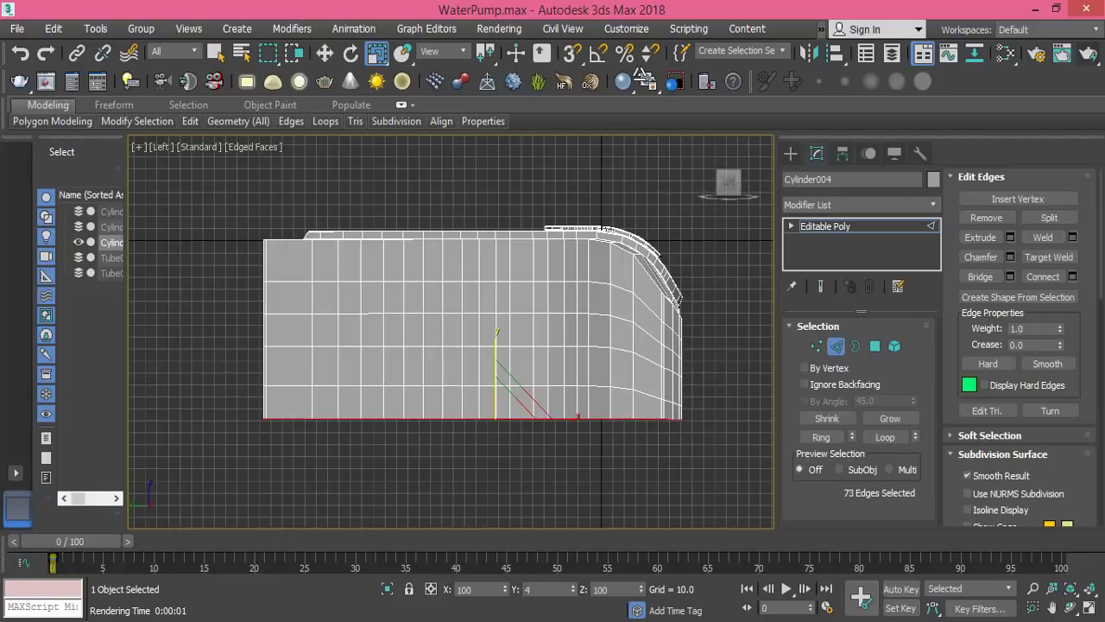
left_click_drag(644, 78, 645, 81)
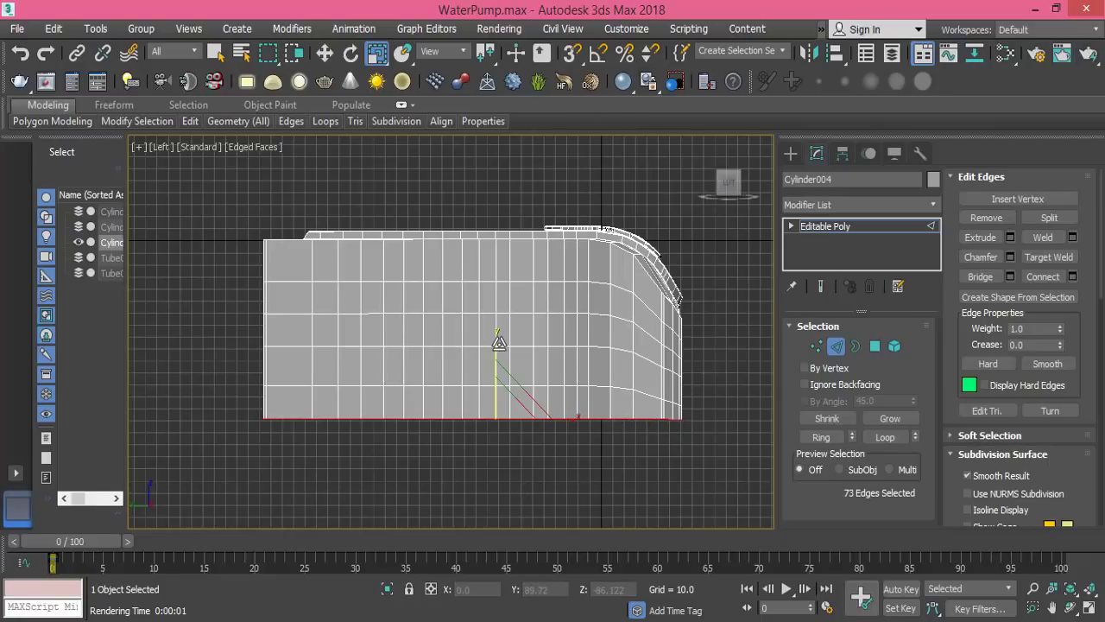
left_click_drag(499, 343, 493, 469)
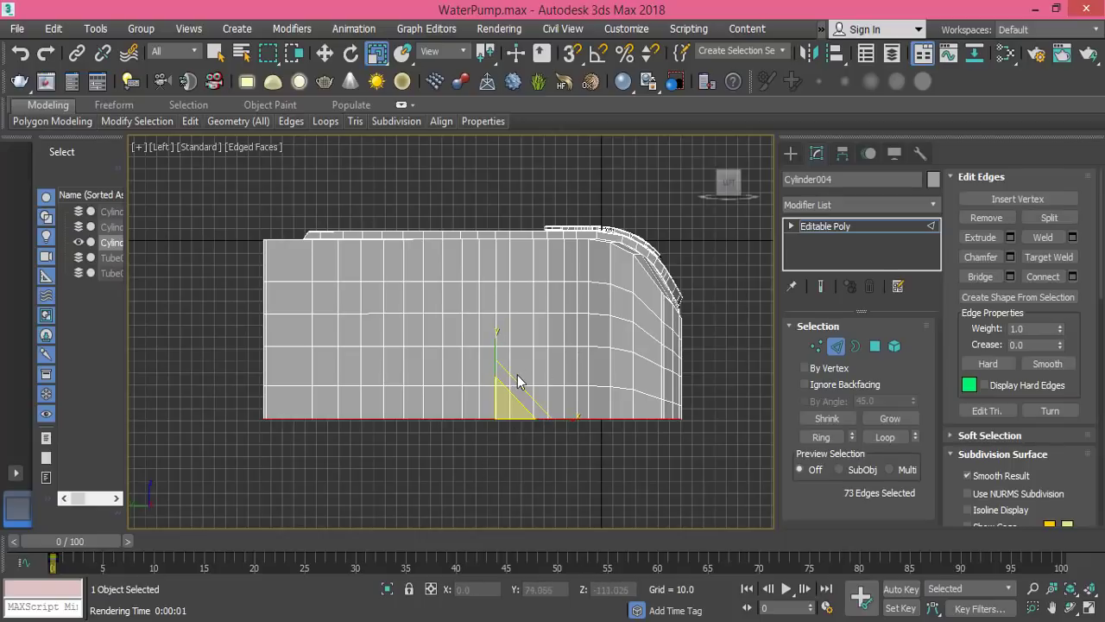
- Cap the open border on the underside of the mesh at border level and return to the perspective view
middle_click_drag(518, 382, 296, 420, "alt")
scroll(393, 386, "up", 8)
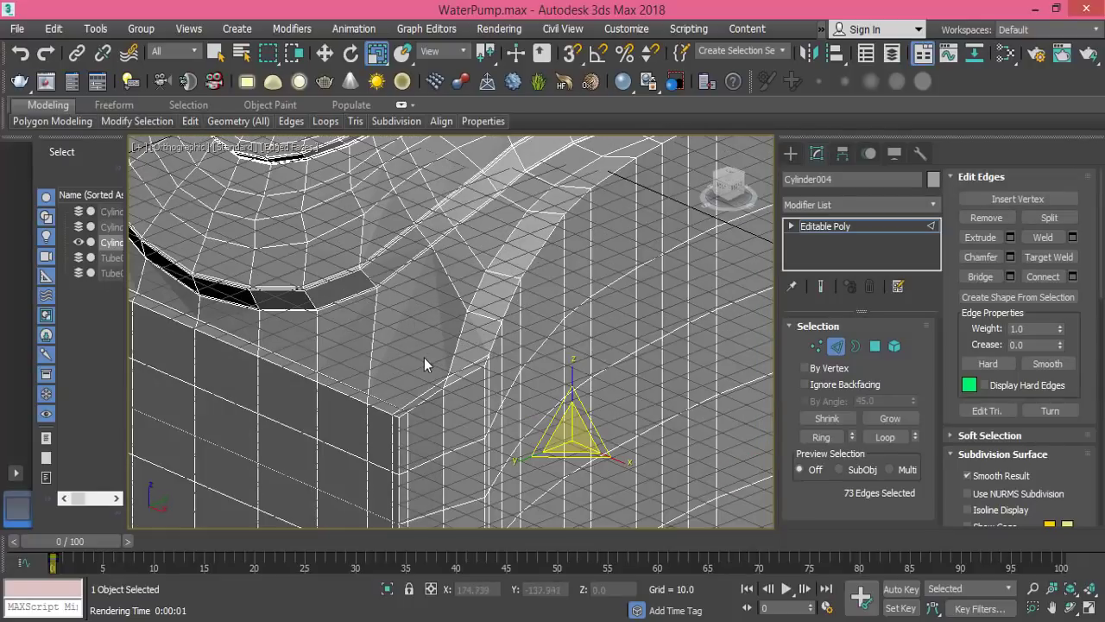
scroll(424, 358, "down", 6)
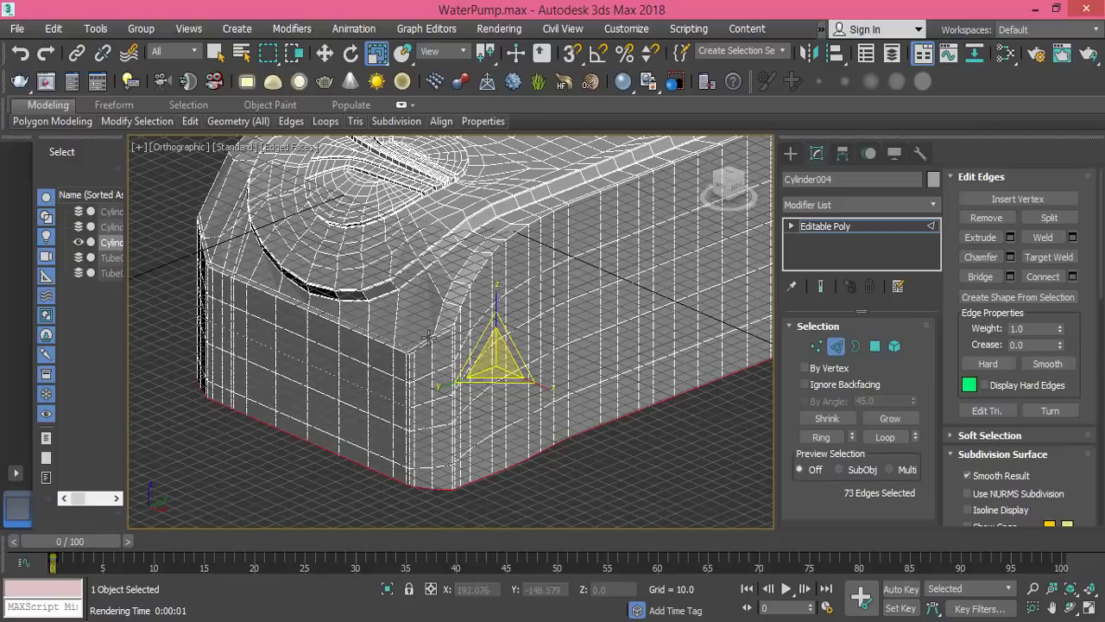
middle_click_drag(428, 336, 424, 266, "alt")
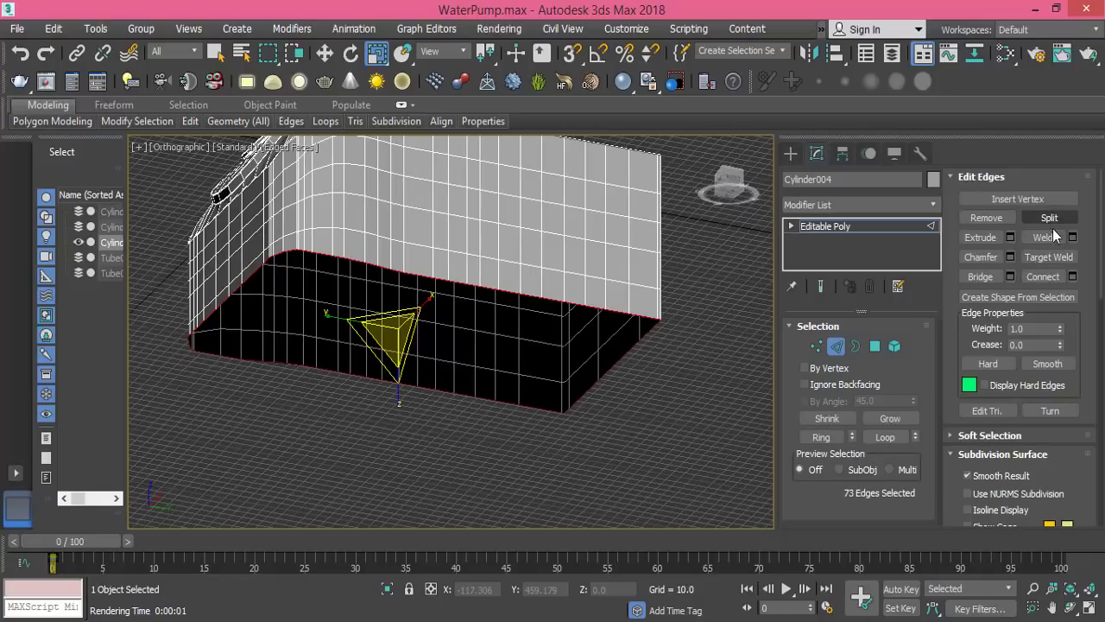
left_click_drag(948, 423, 955, 257)
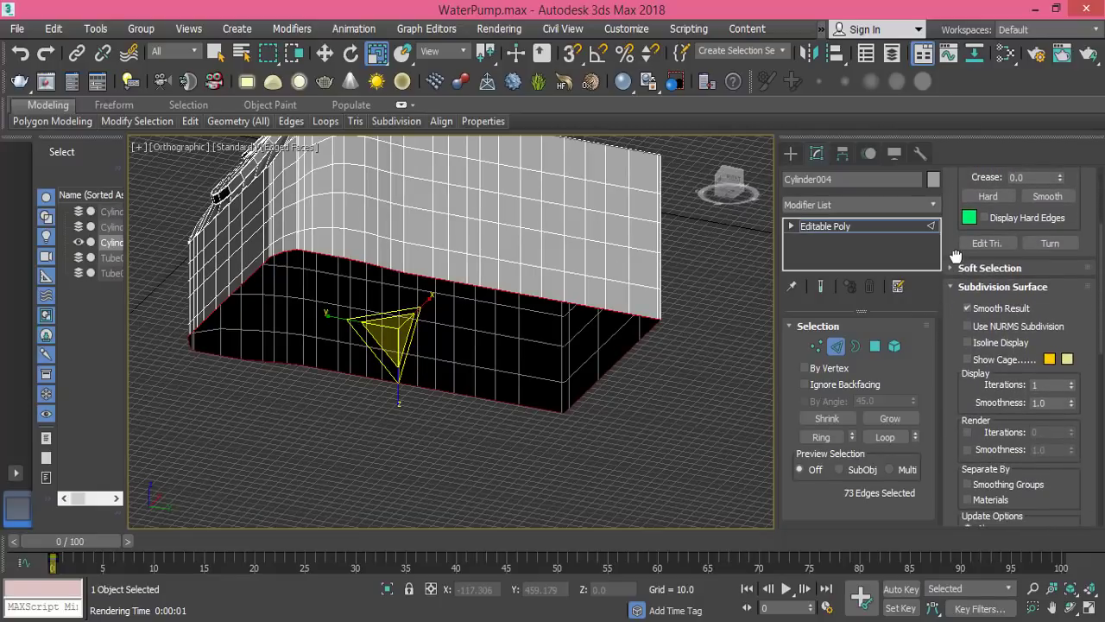
left_click(854, 347)
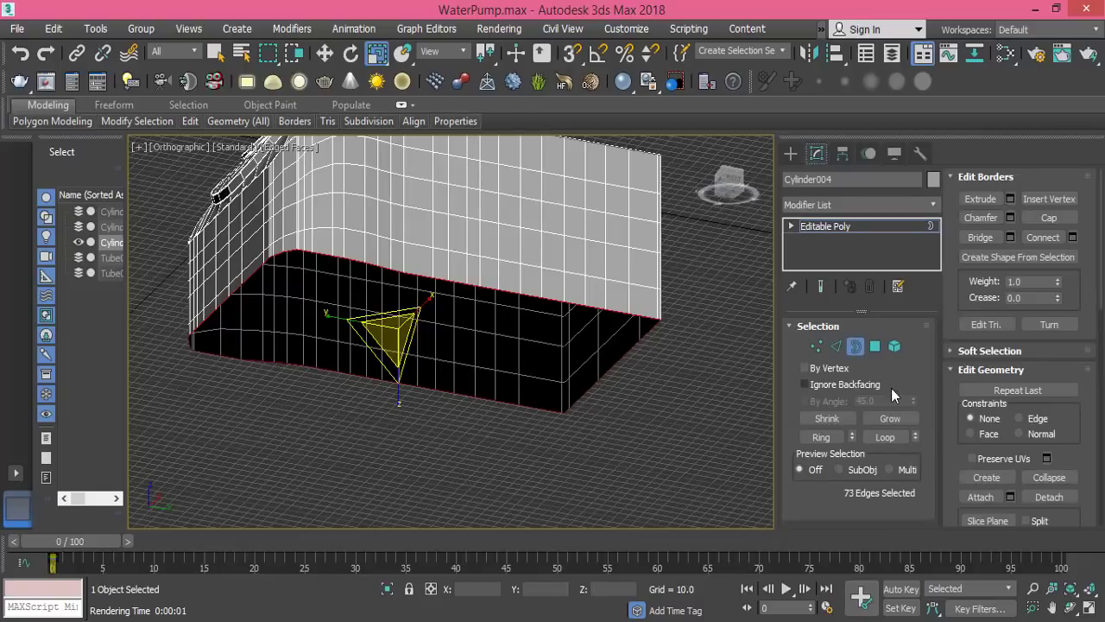
left_click(1048, 218)
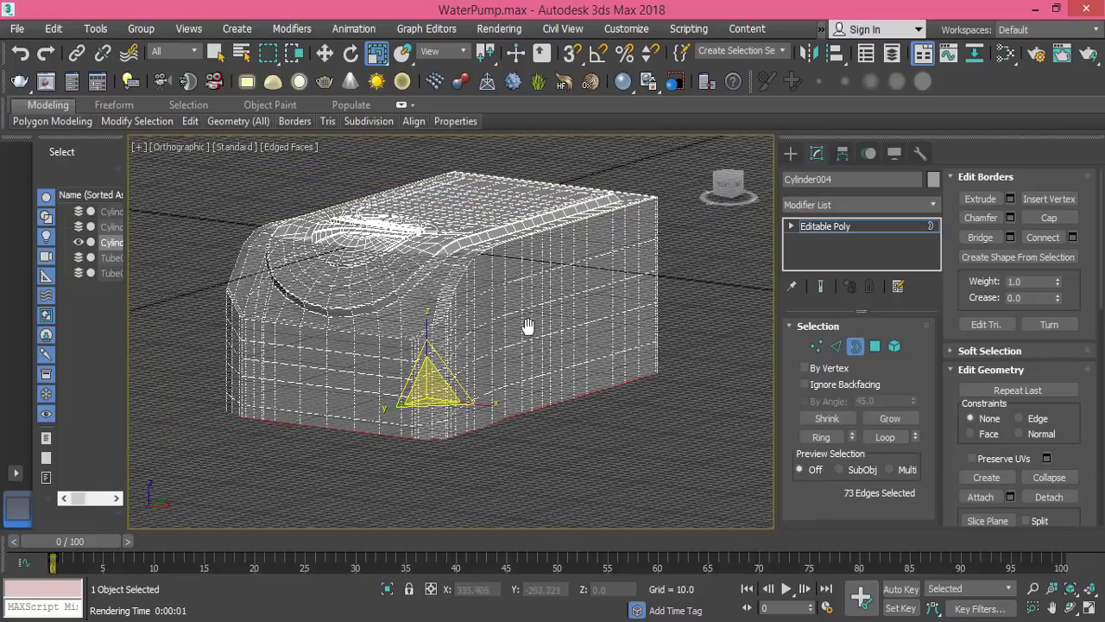
key("p")
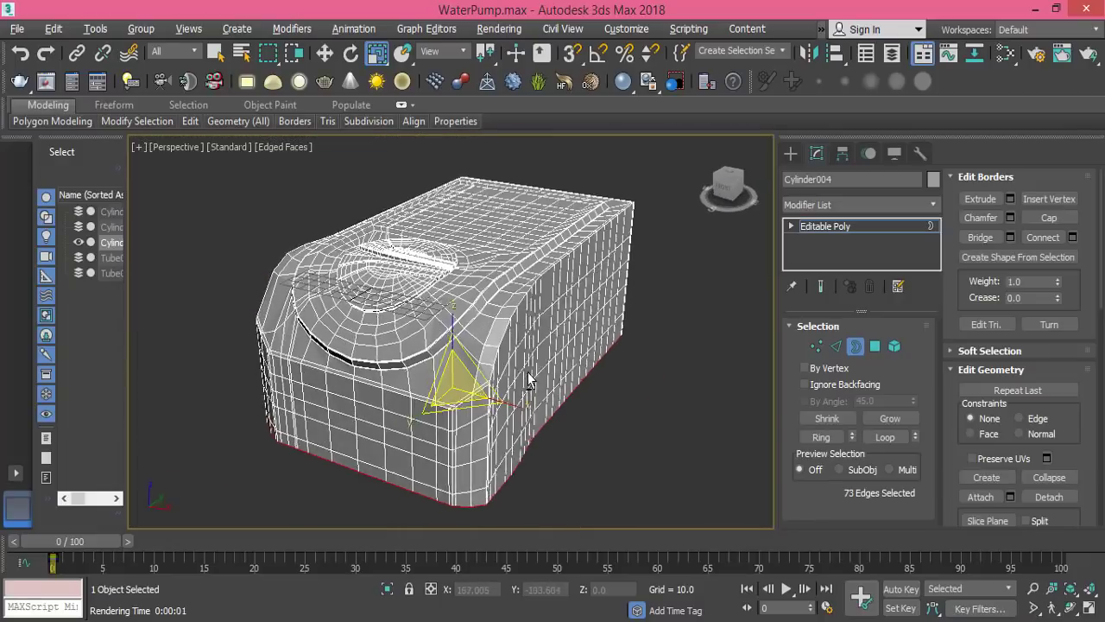